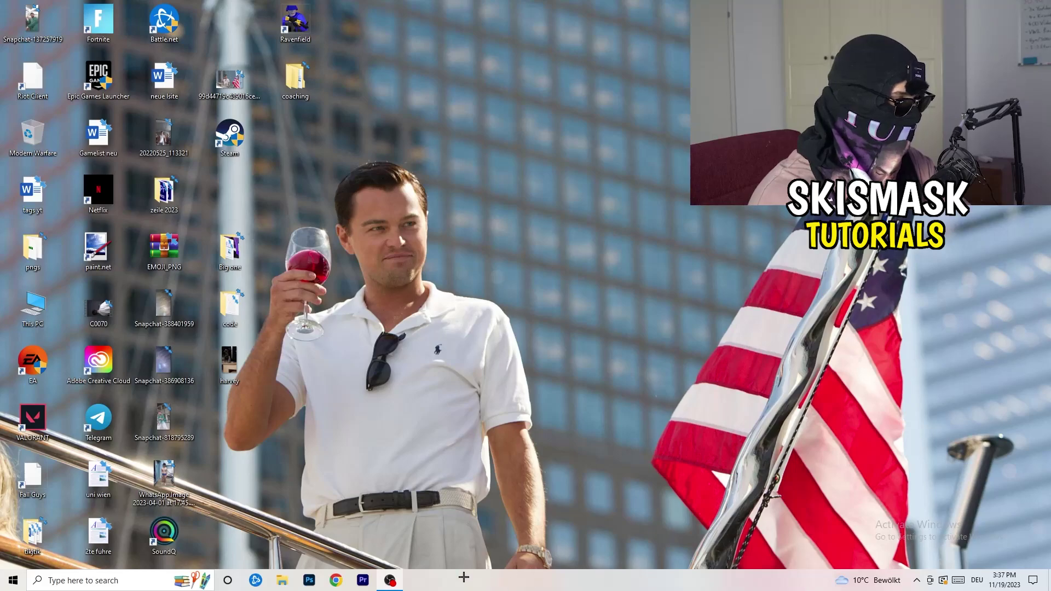
Open Task Manager and view the available actions for the Antimalware Service Executable background process
right_click(517, 580)
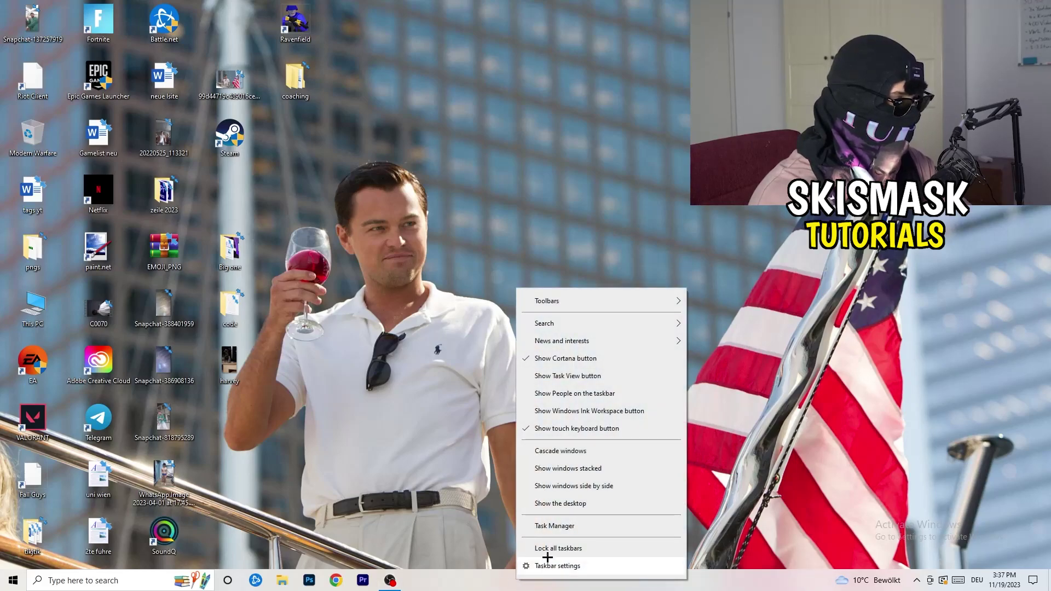
left_click(557, 524)
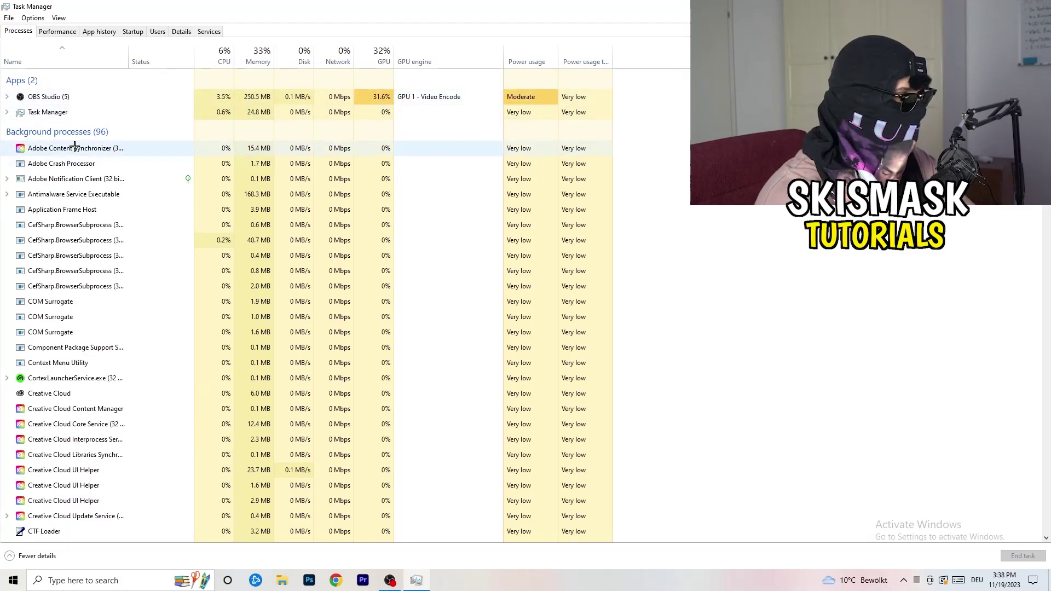
right_click(246, 195)
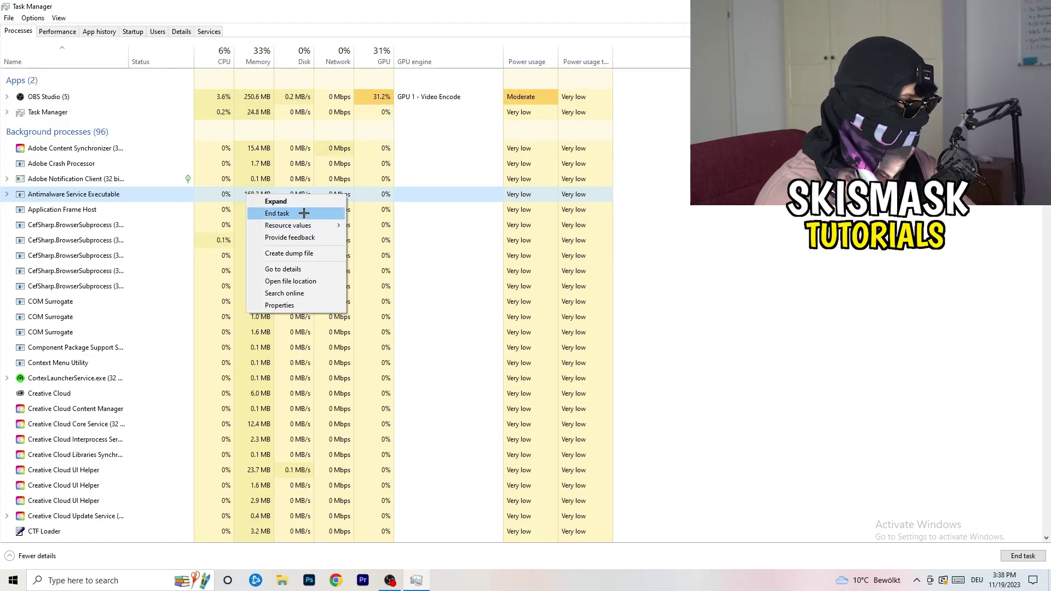
left_click(970, 199)
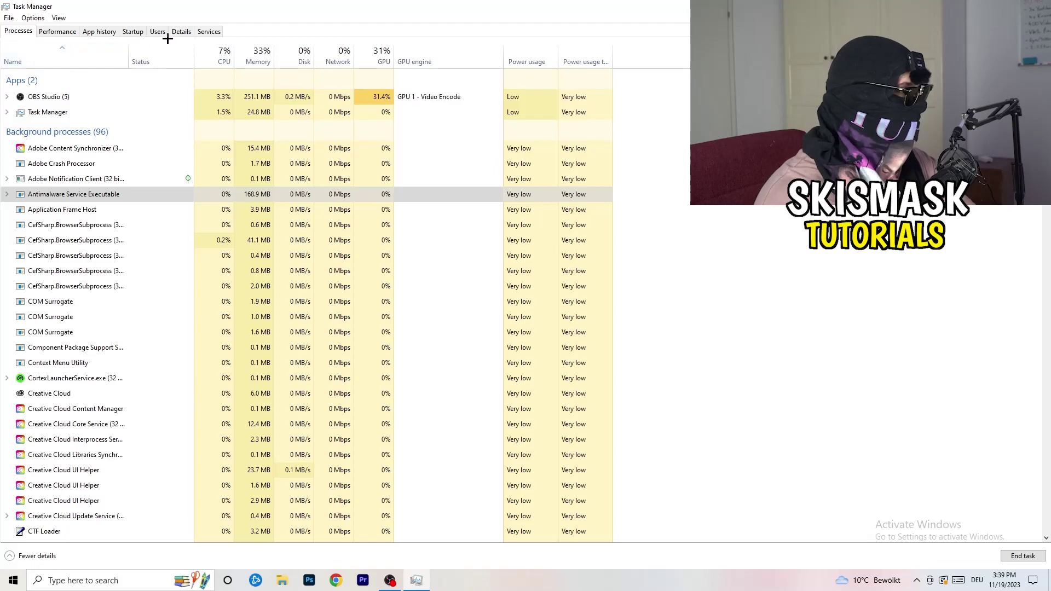
Review the startup apps and check the enable or disable options for Dropbox, EA and File Association Helper
left_click(134, 33)
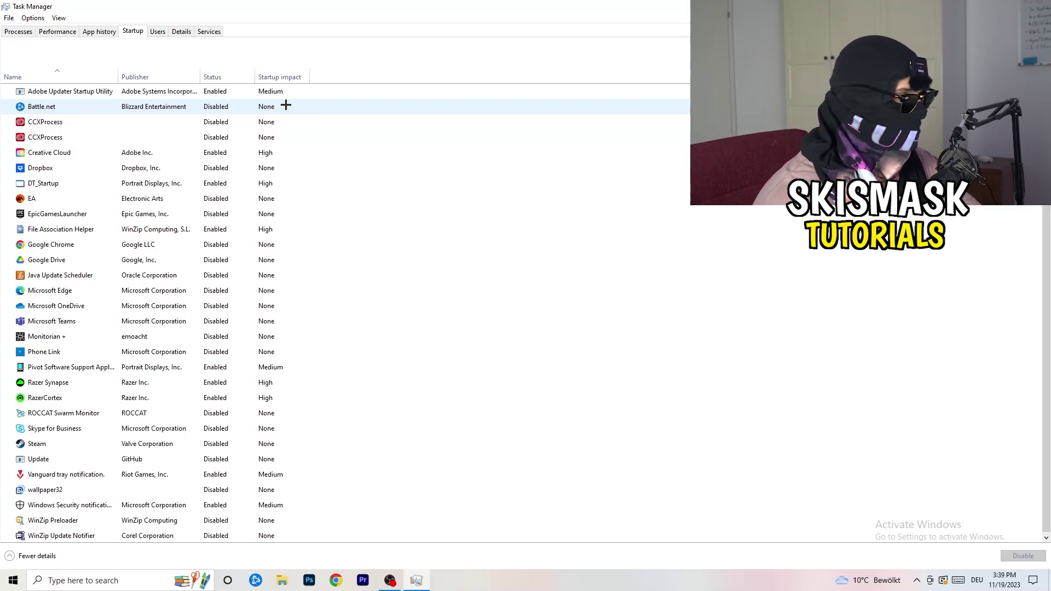
right_click(220, 166)
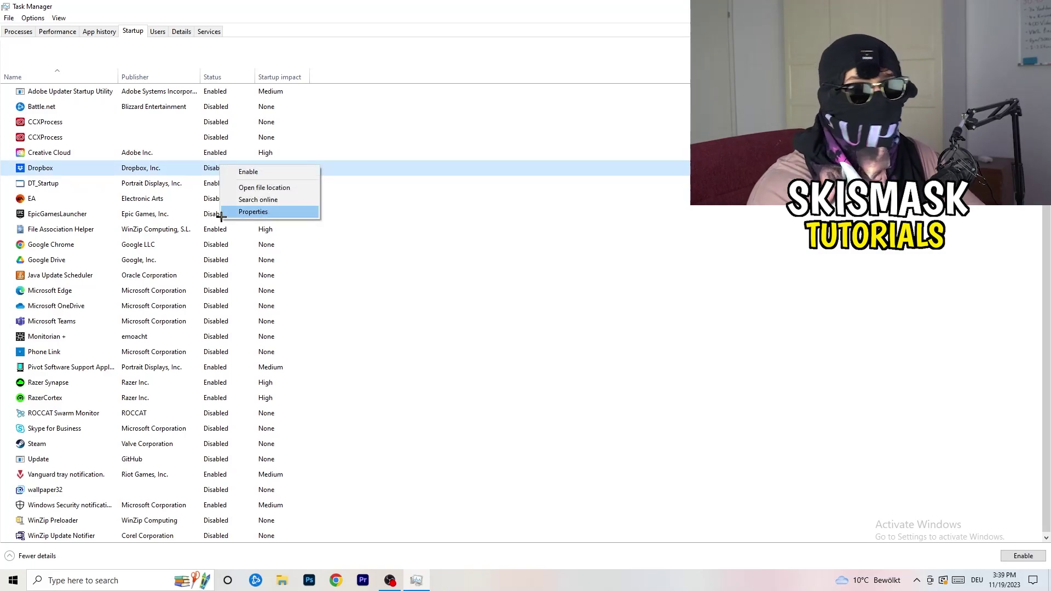
right_click(105, 200)
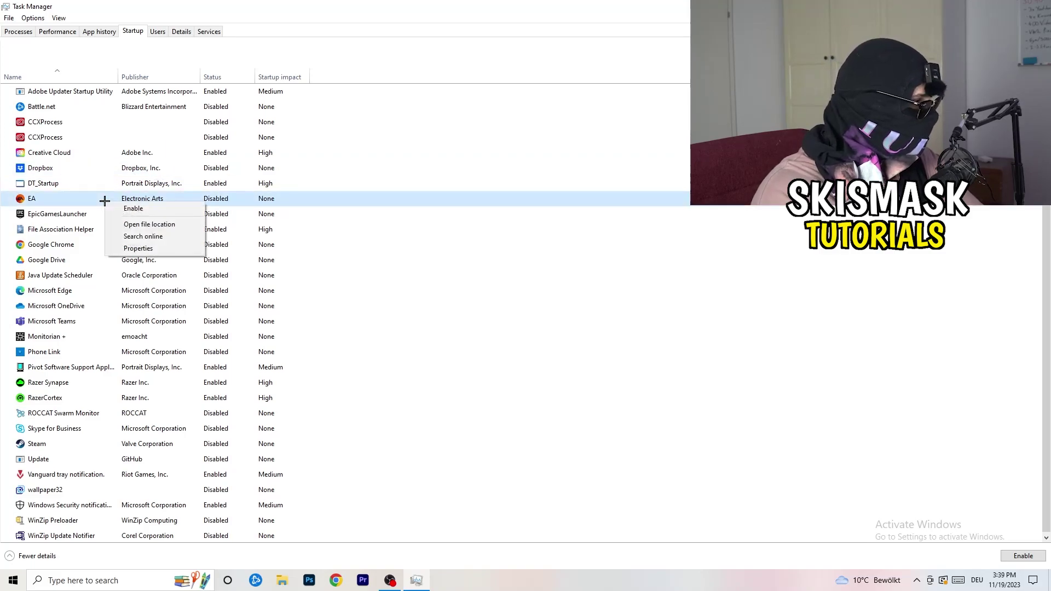
left_click(700, 287)
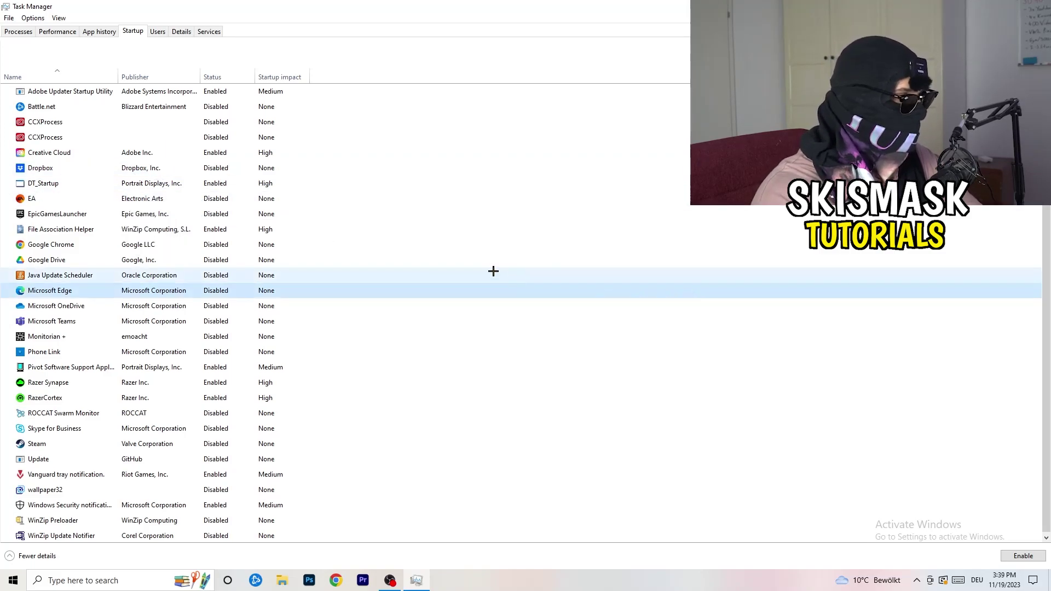
right_click(216, 232)
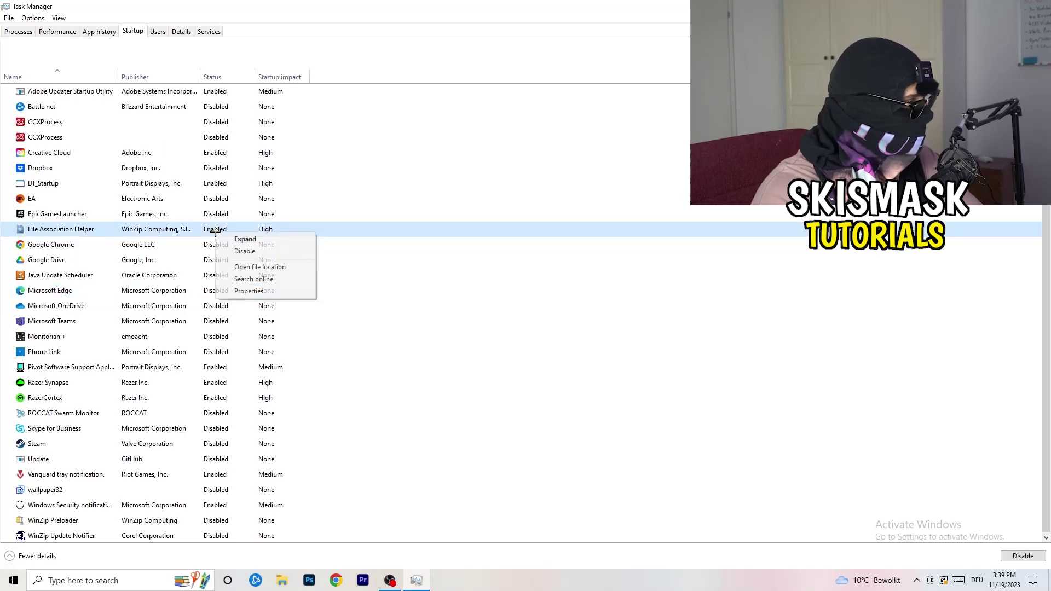
left_click(471, 275)
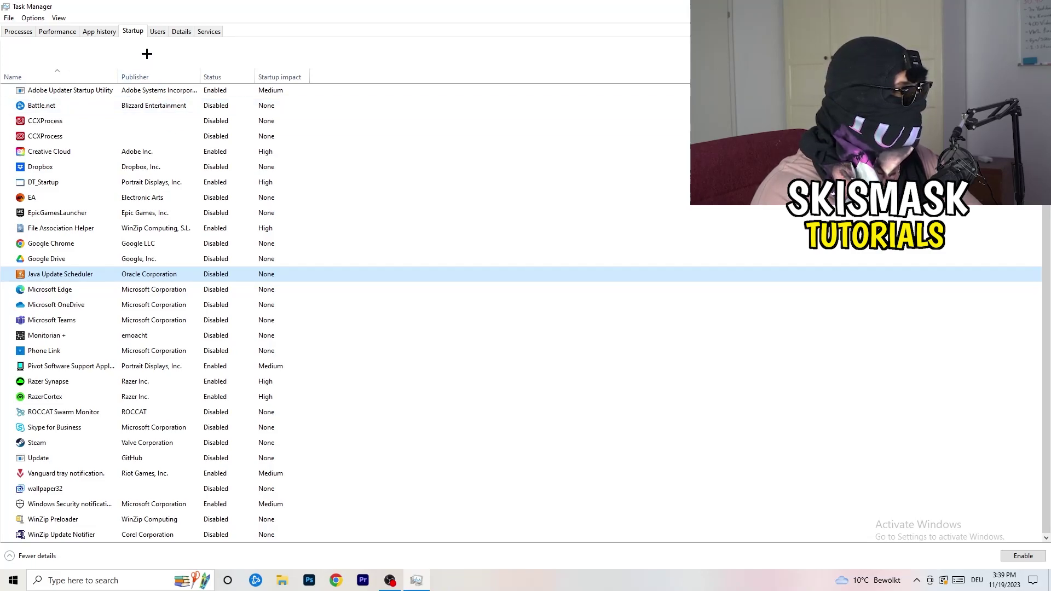
Inspect the priority levels available for the Dropbox crash handler among the detailed processes, and close Task Manager
left_click(60, 32)
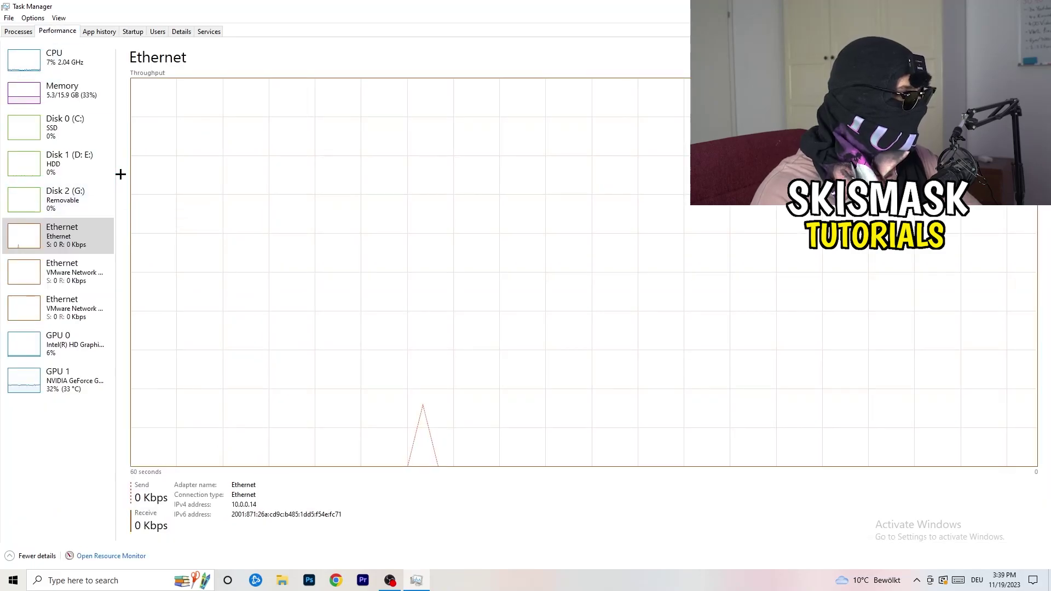
left_click(183, 33)
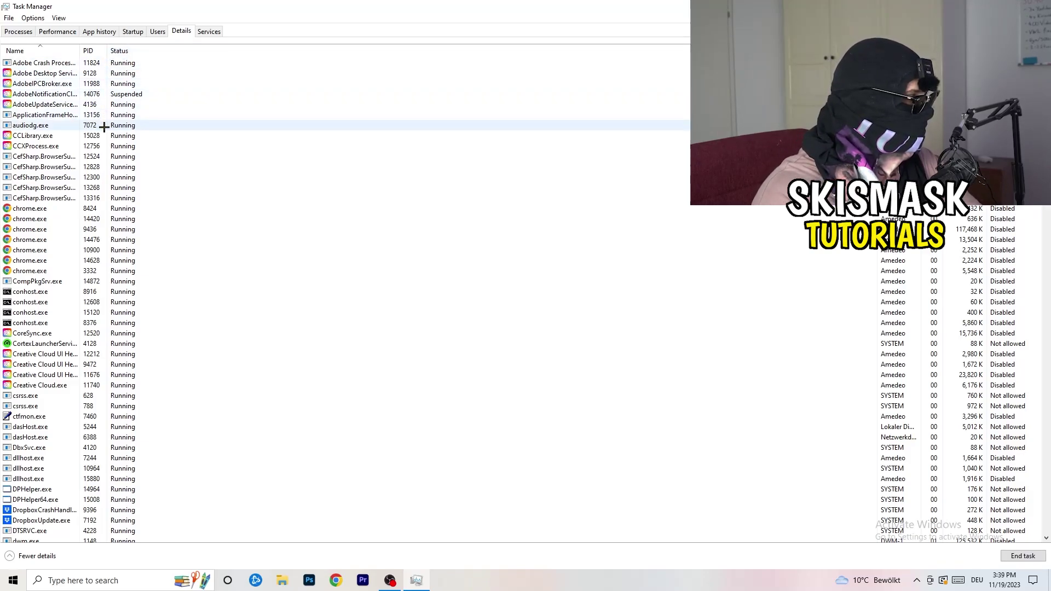
scroll(110, 265, "down", 6)
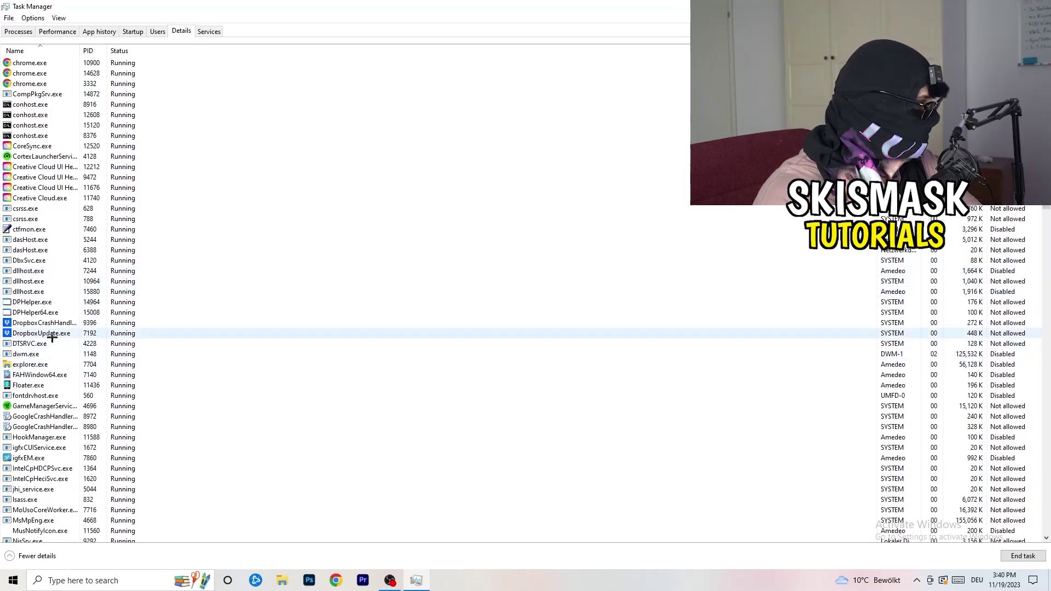
right_click(43, 324)
right_click(88, 322)
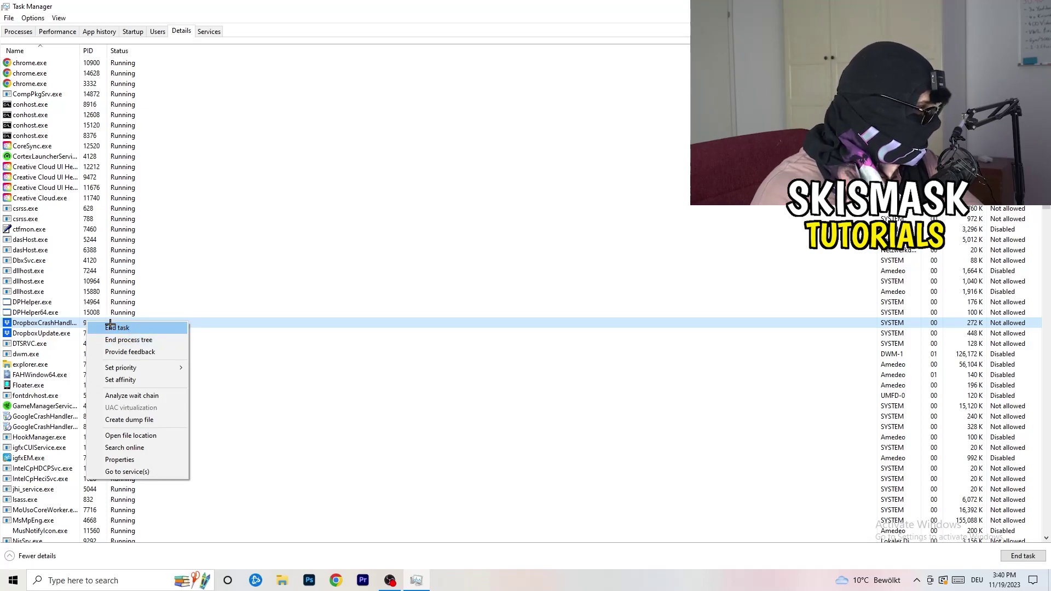
right_click(80, 323)
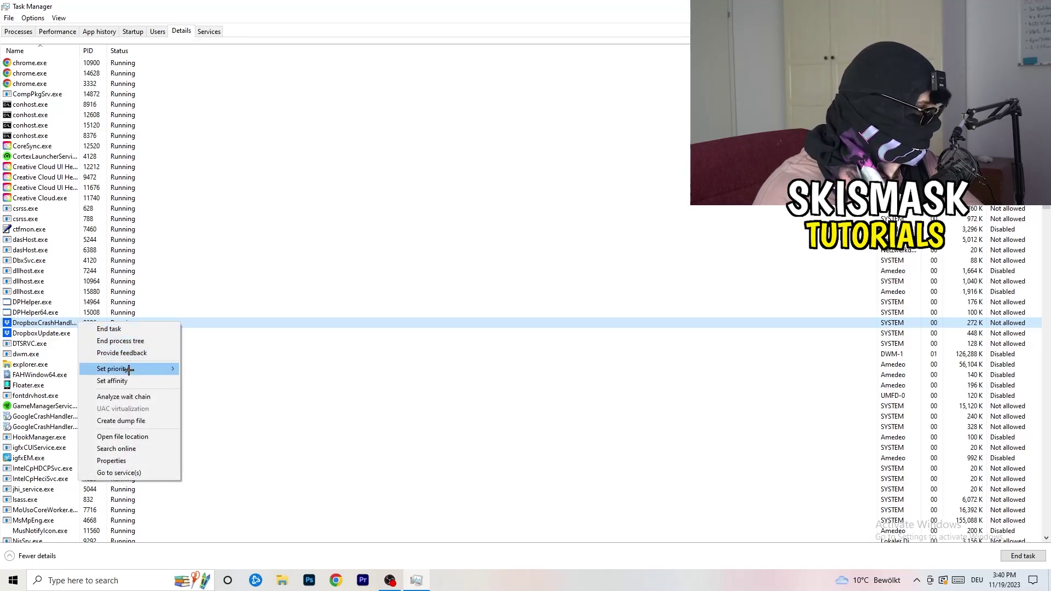
mouse_move(130, 369)
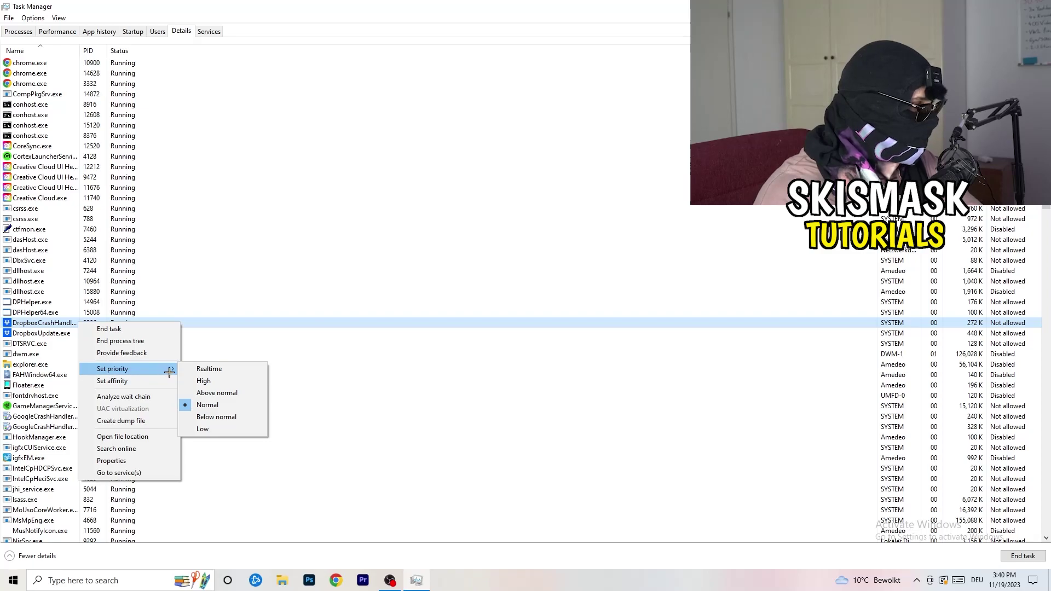
left_click(129, 371)
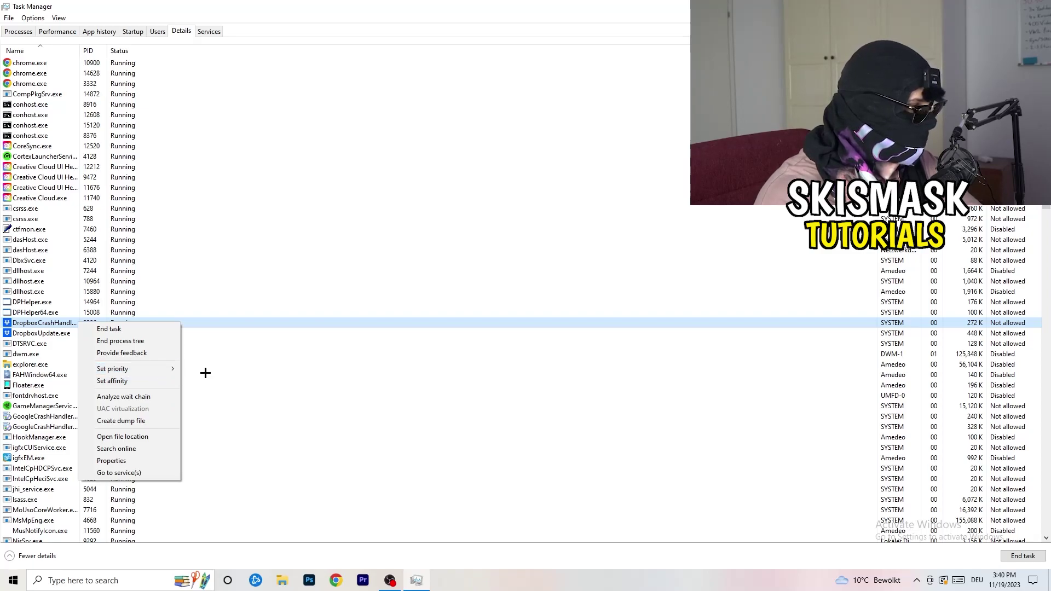
mouse_move(145, 367)
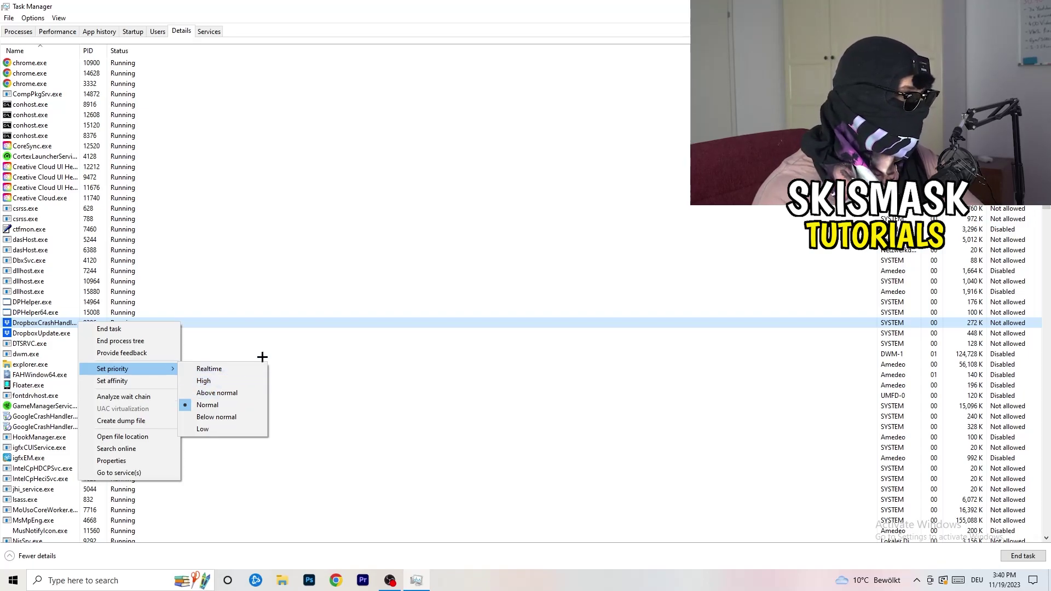
left_click(481, 65)
key("alt+F4")
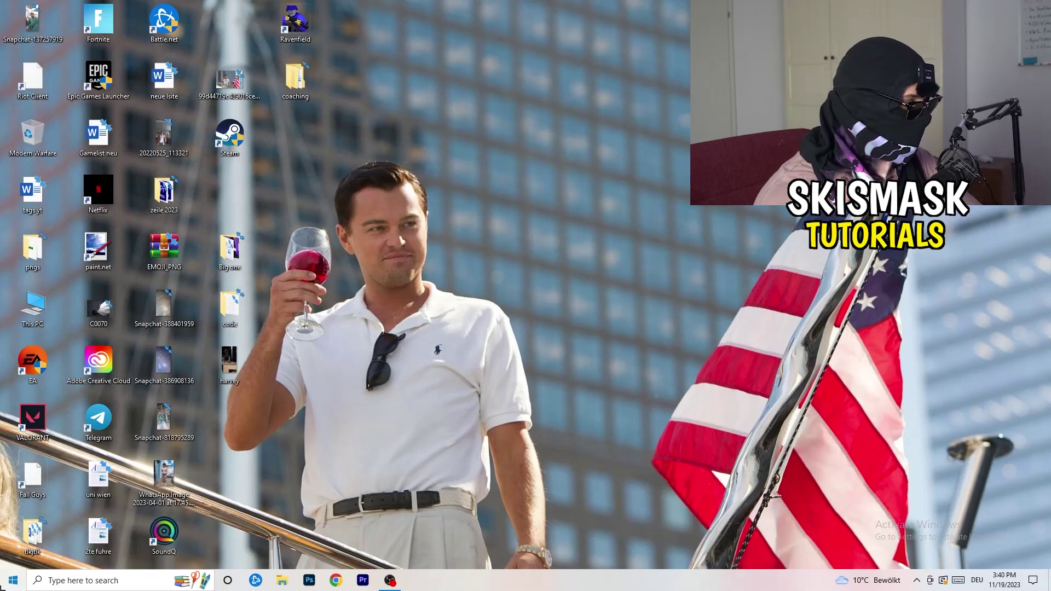
Open the Windows display settings and go to the scale and layout section
left_click(13, 580)
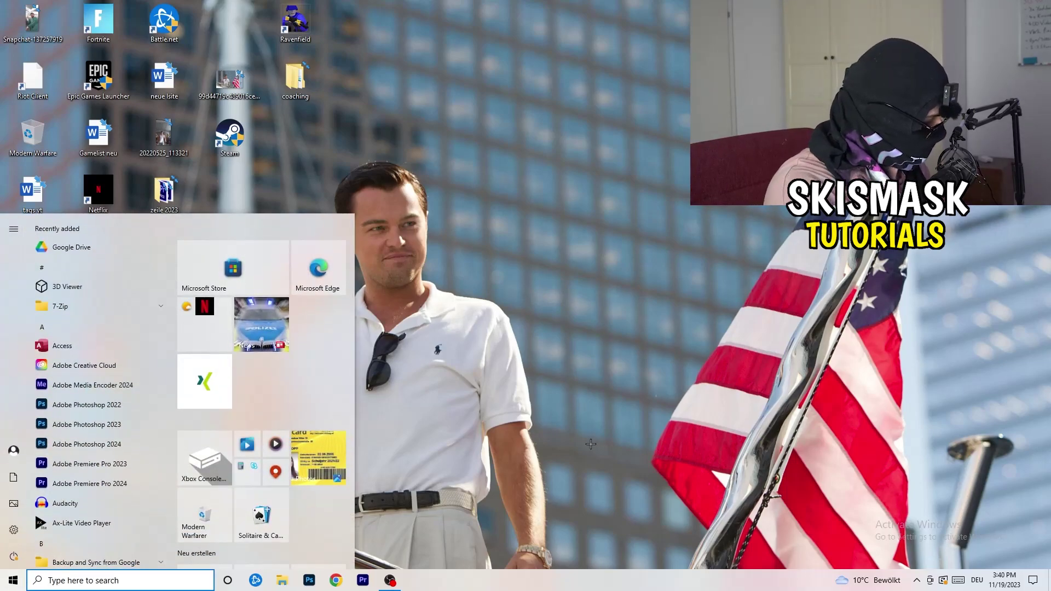
type("sett")
key("Return")
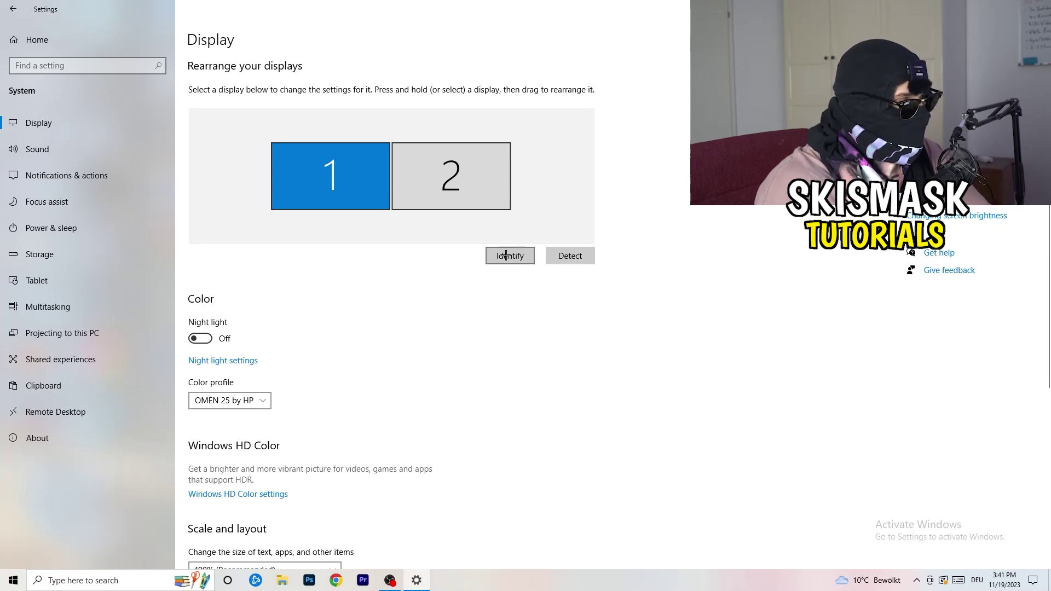
scroll(371, 300, "down", 3)
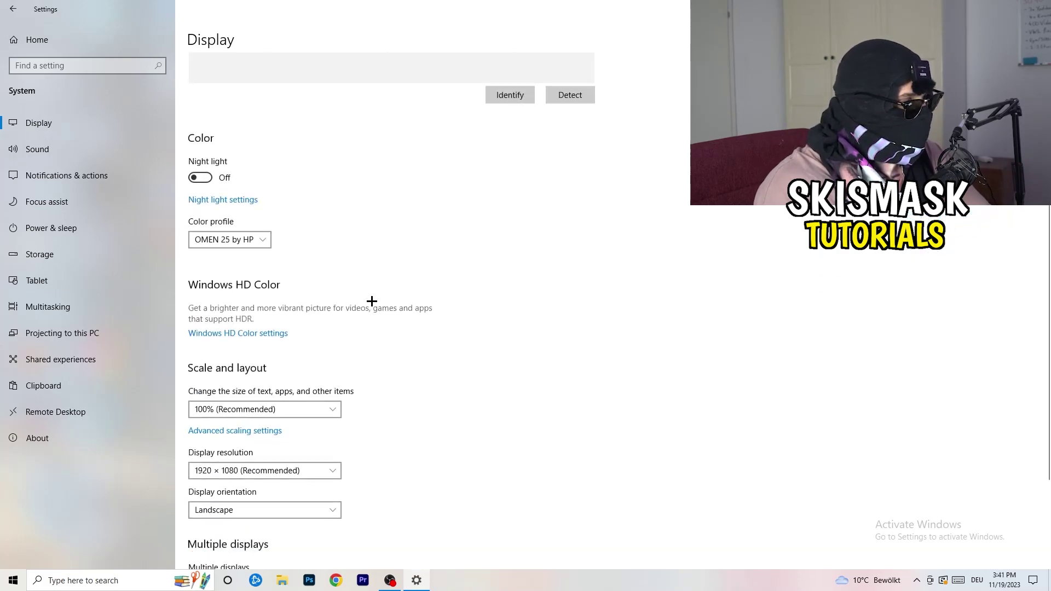
scroll(372, 301, "down", 2)
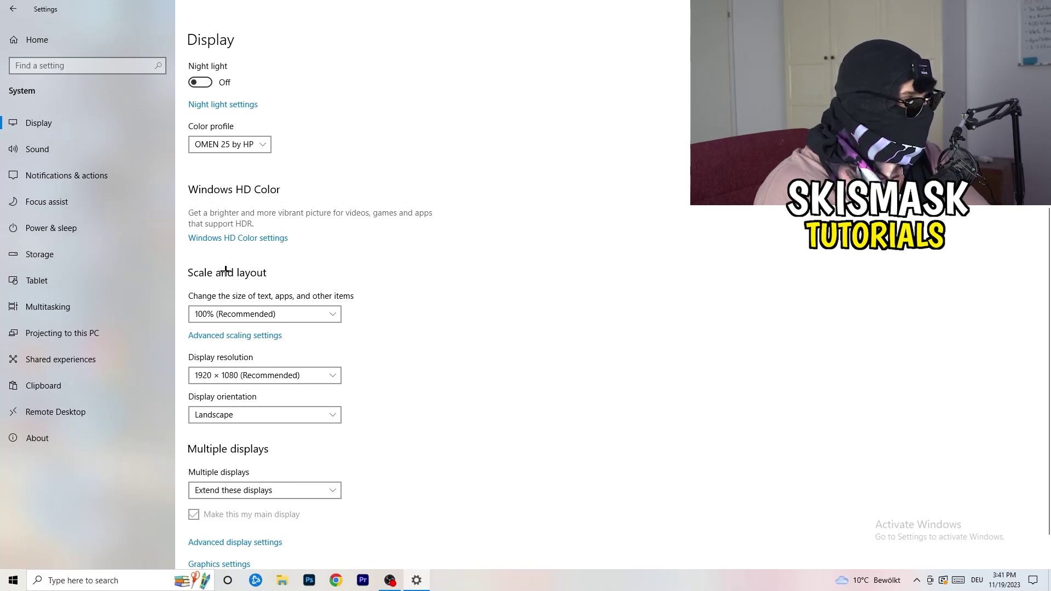
Check the available text and app scaling sizes and the display resolution choices without changing them
left_click(323, 311)
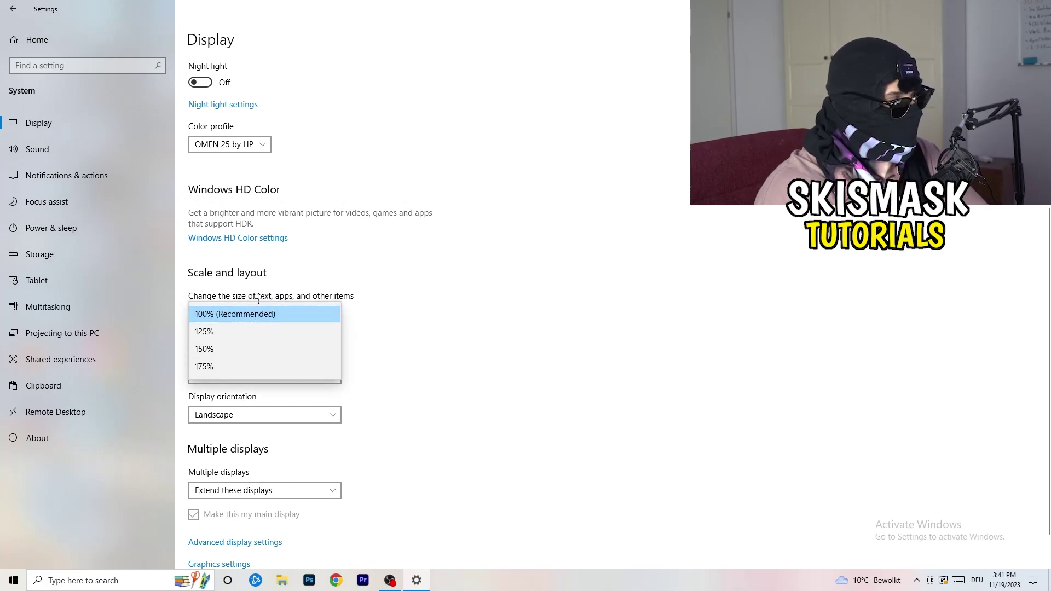
left_click(372, 295)
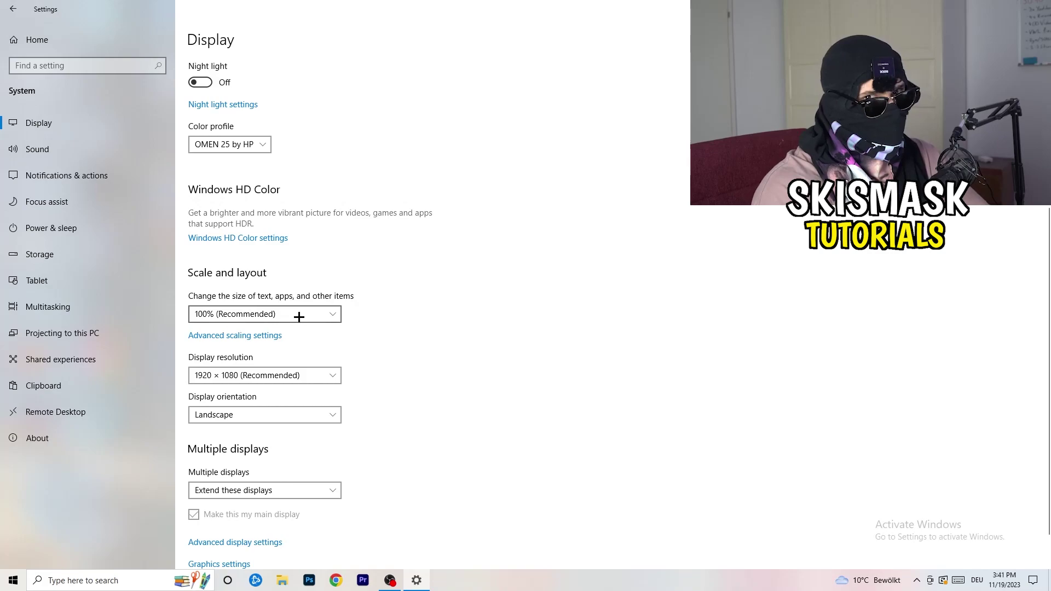
scroll(298, 317, "down", 1)
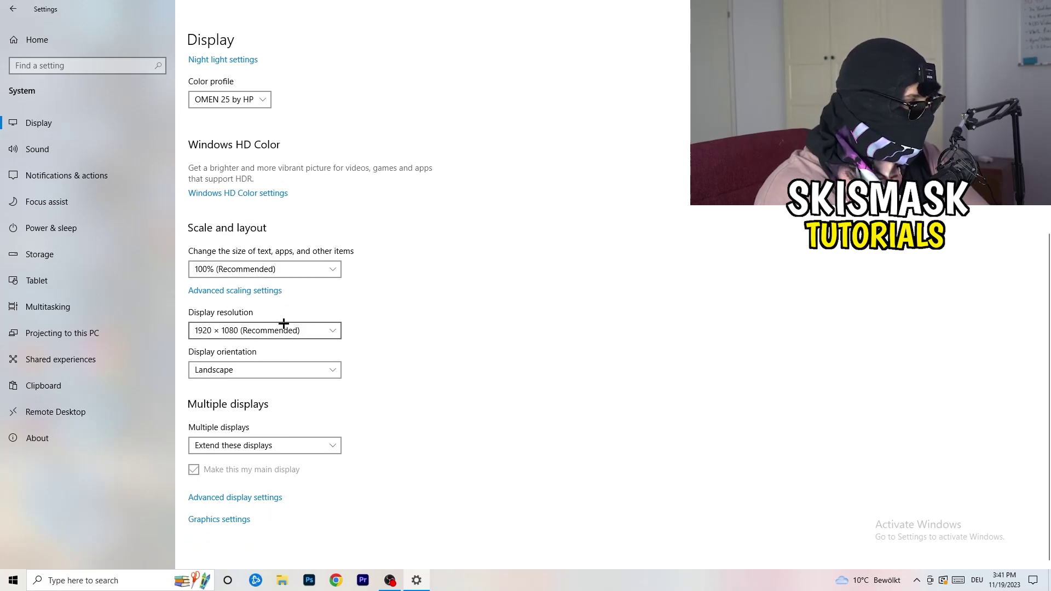
key("alt+Down")
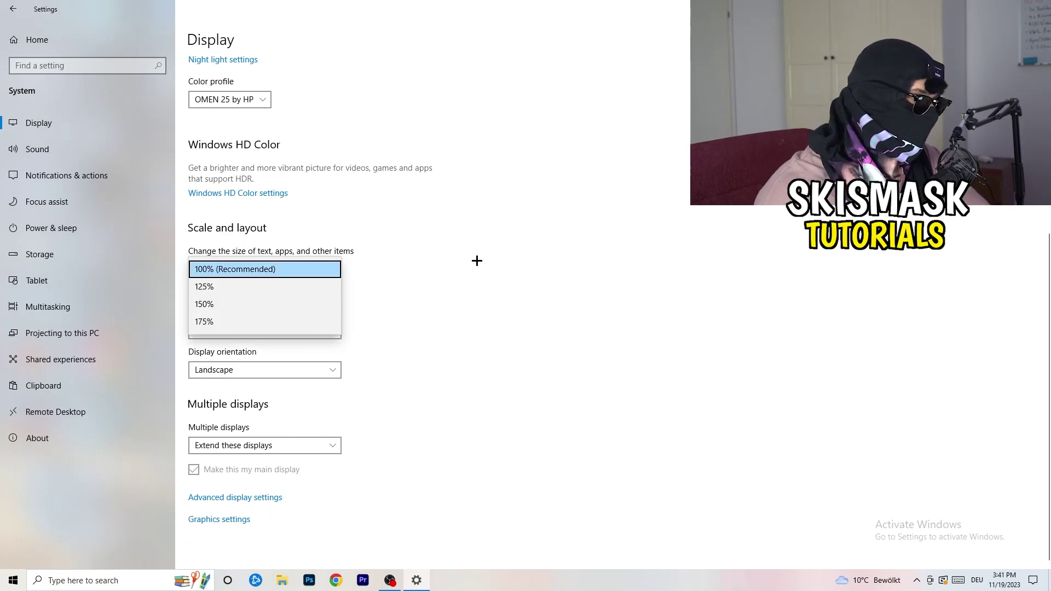
key("Escape")
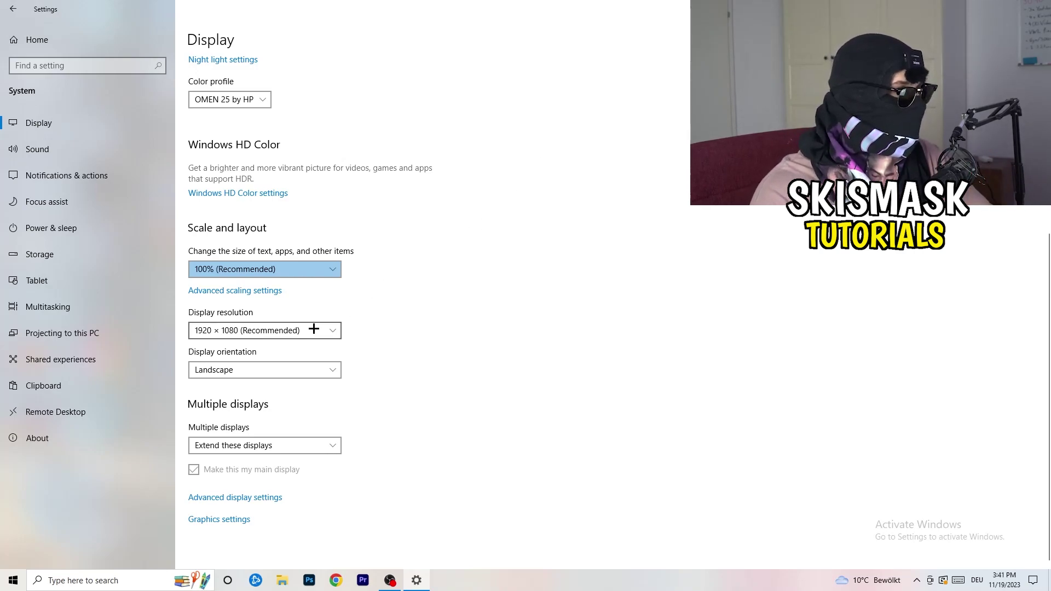
left_click(335, 330)
left_click(378, 312)
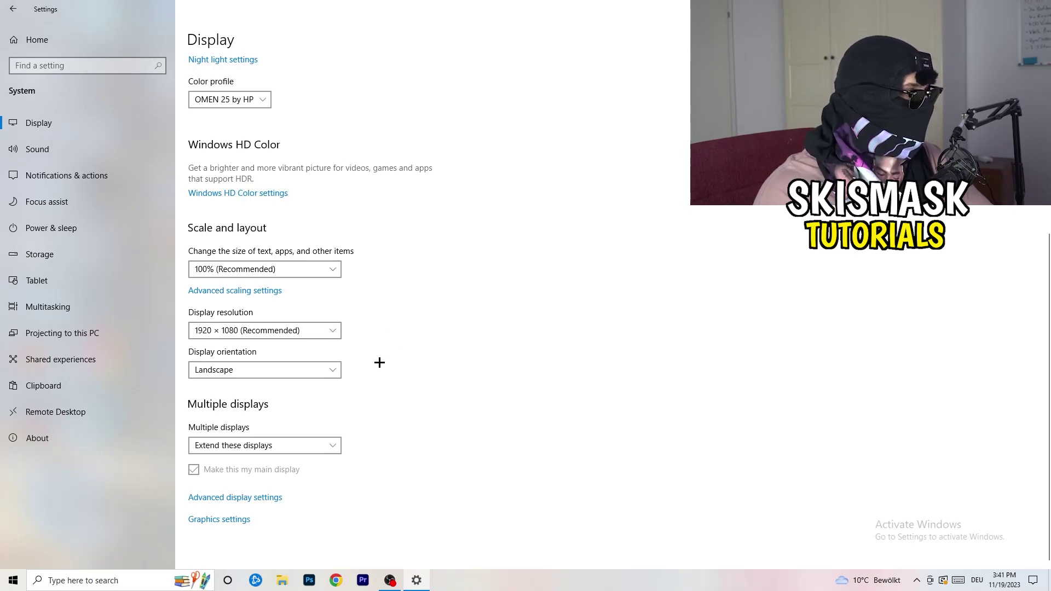
Open the Storage Sense configuration in the storage settings and have it run every week
left_click(78, 246)
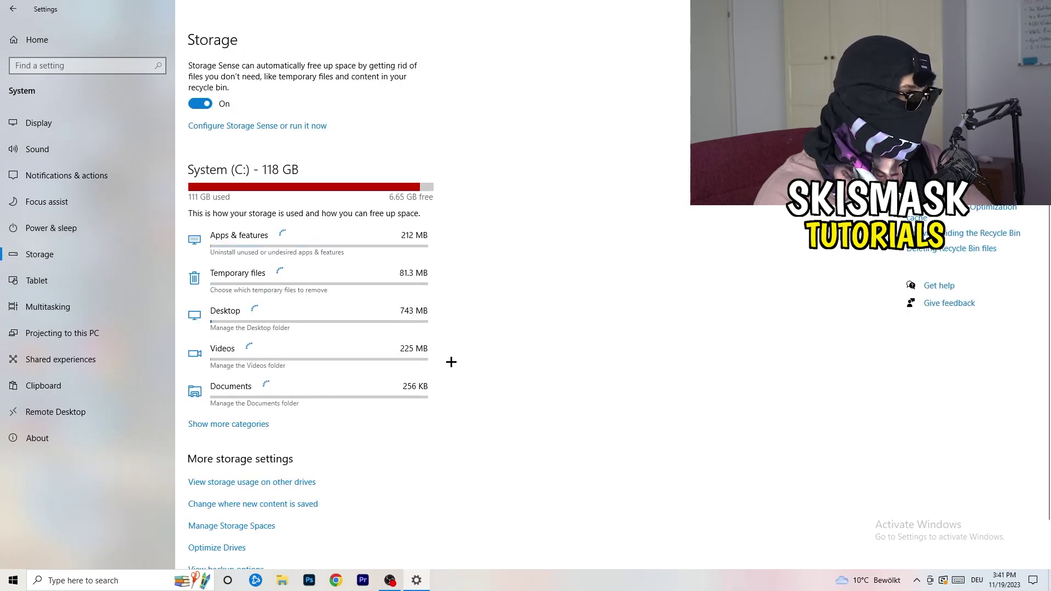
left_click(229, 127)
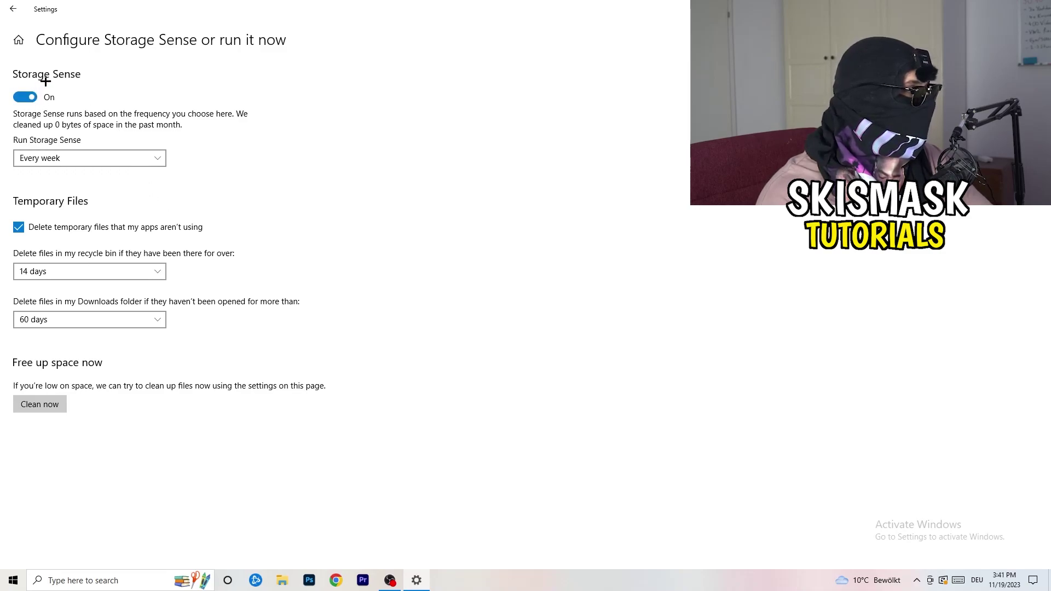
left_click(55, 157)
left_click(93, 158)
Turn off deleting temporary files that apps aren't using, and check the cleanup periods for the recycle bin and Downloads folder
left_click(84, 234)
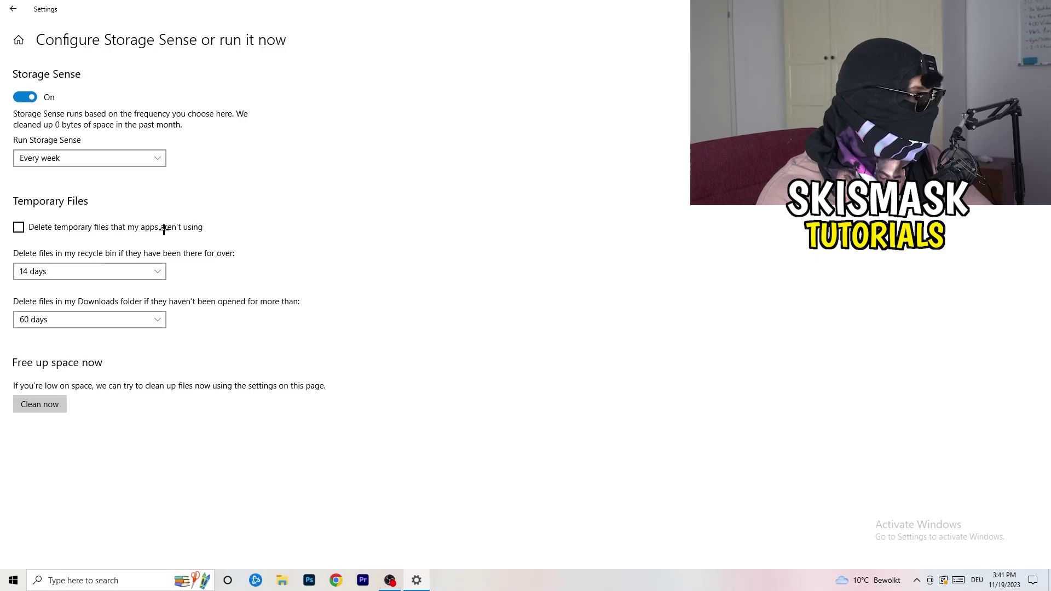
left_click(64, 268)
left_click(153, 336)
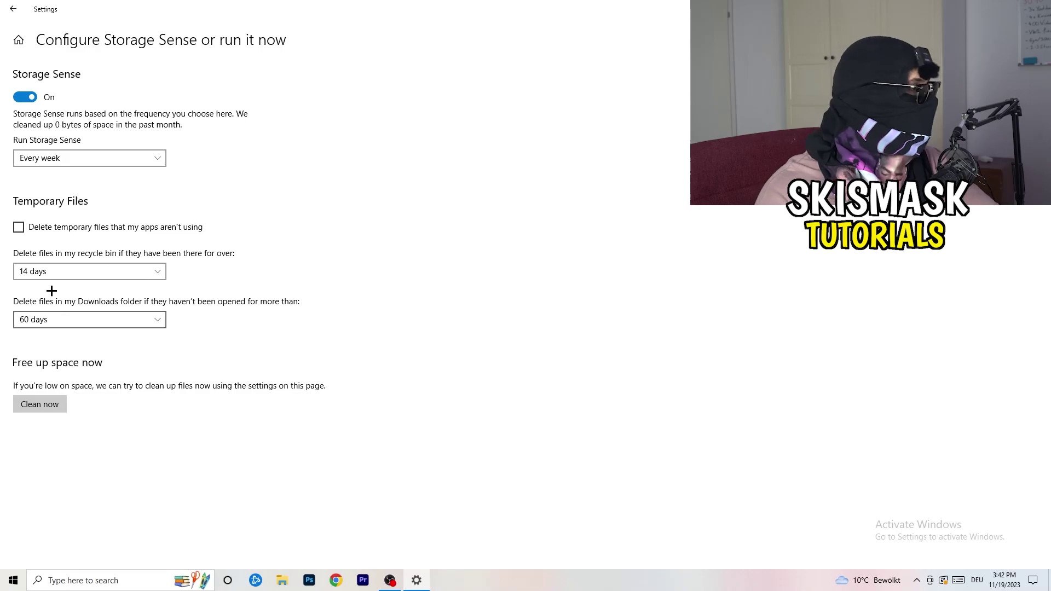
Open the power and sleep settings, review the available power plans including the additional ones, and close the power and settings windows
left_click(3, 12)
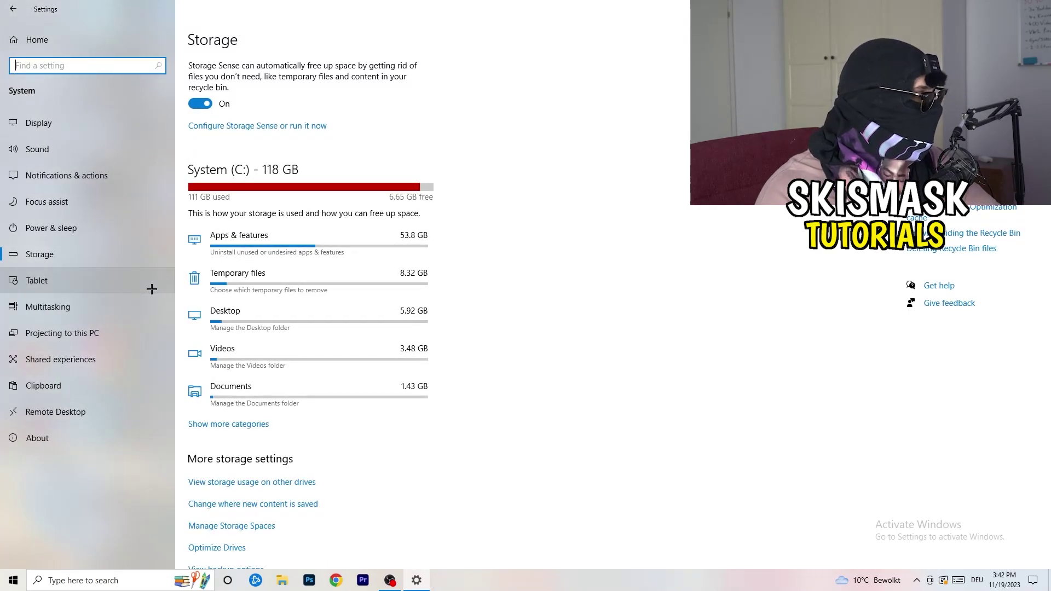
left_click(123, 235)
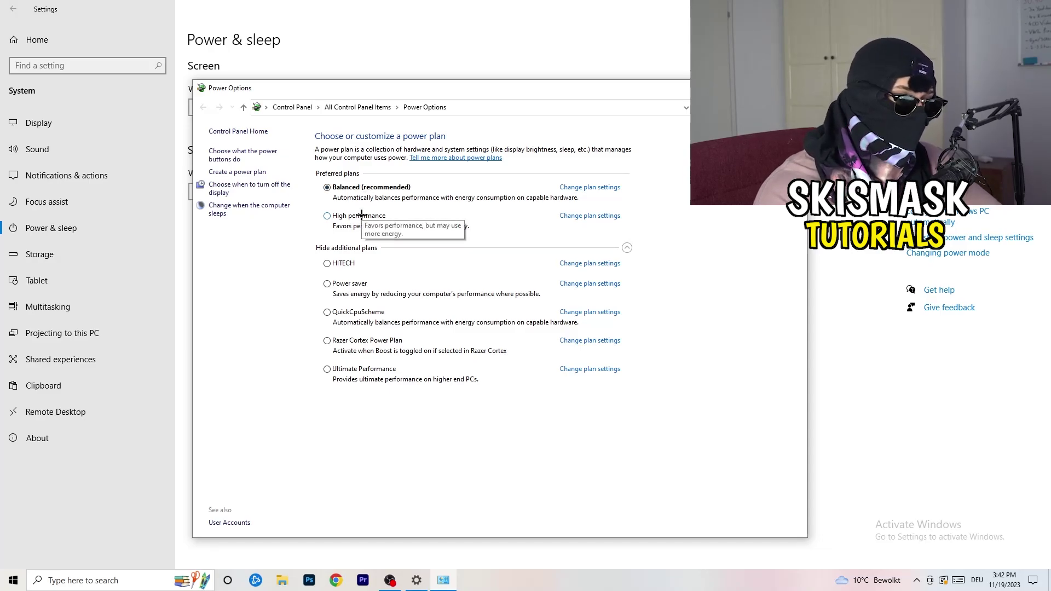
left_click(625, 248)
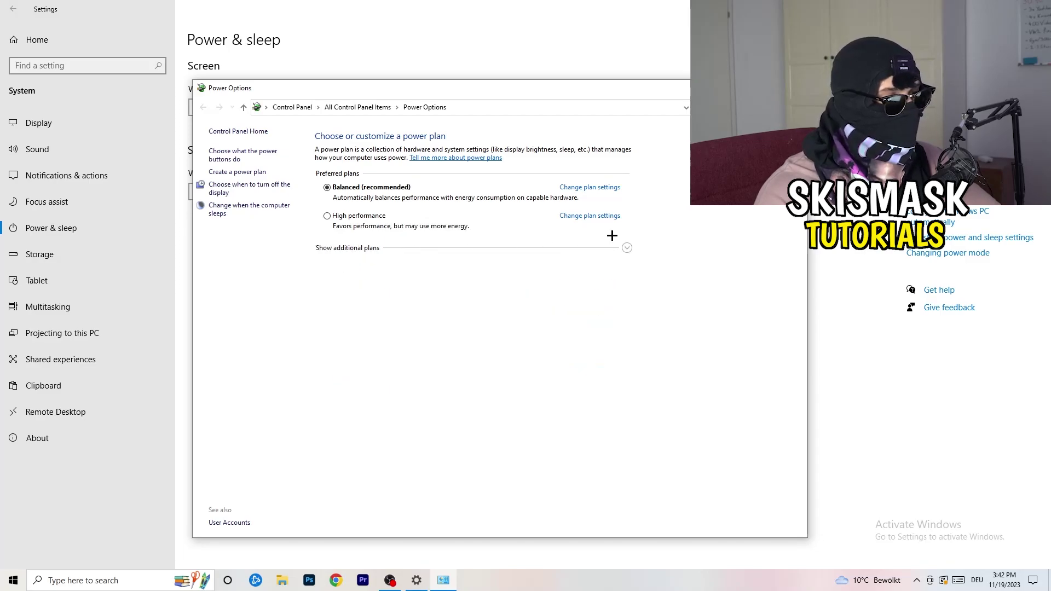
left_click(627, 248)
left_click(627, 247)
left_click(627, 248)
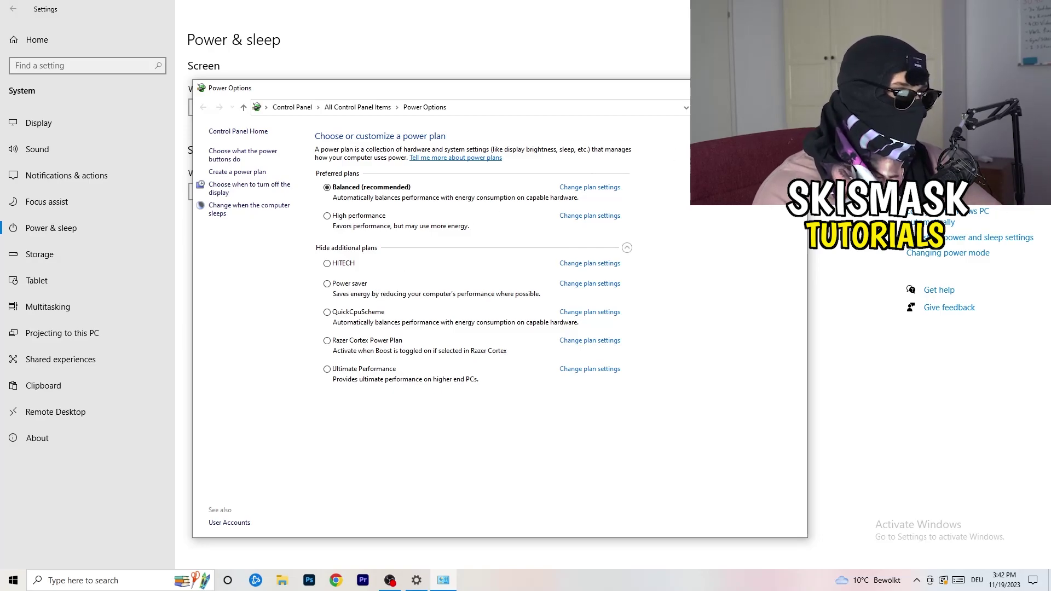
key("alt+F4")
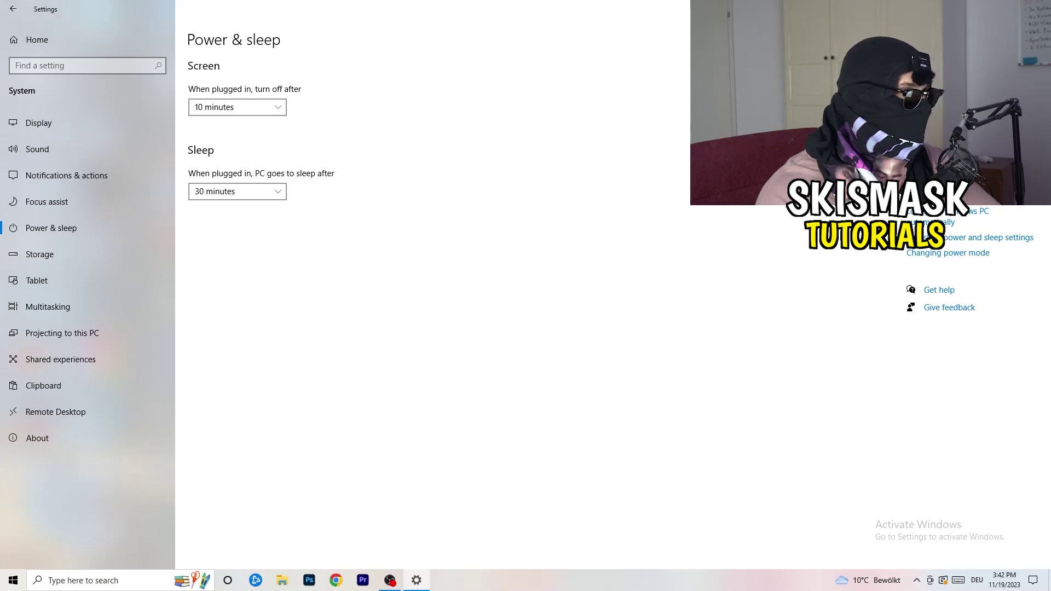
left_click(1037, 8)
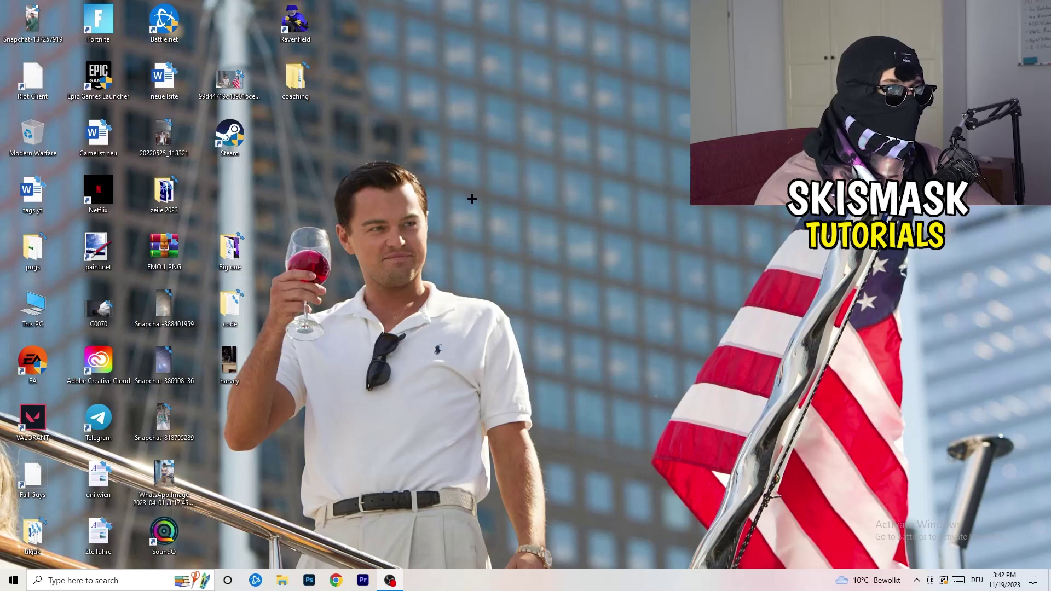
Move the Steam shortcut to an empty area of the desktop and open the compatibility settings in its properties
left_click_drag(249, 153, 574, 212)
left_click(454, 225)
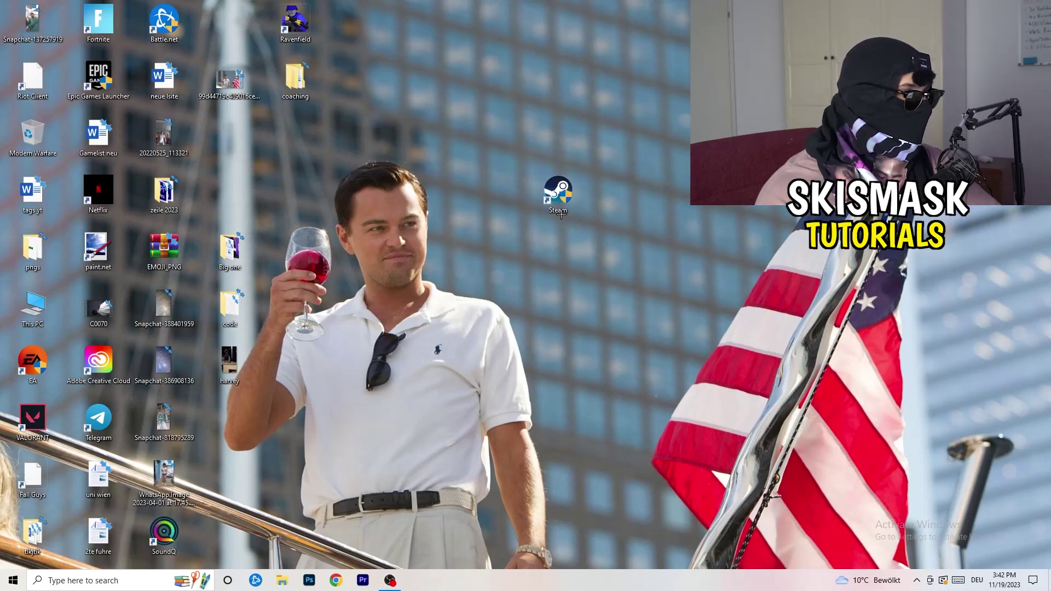
right_click(549, 196)
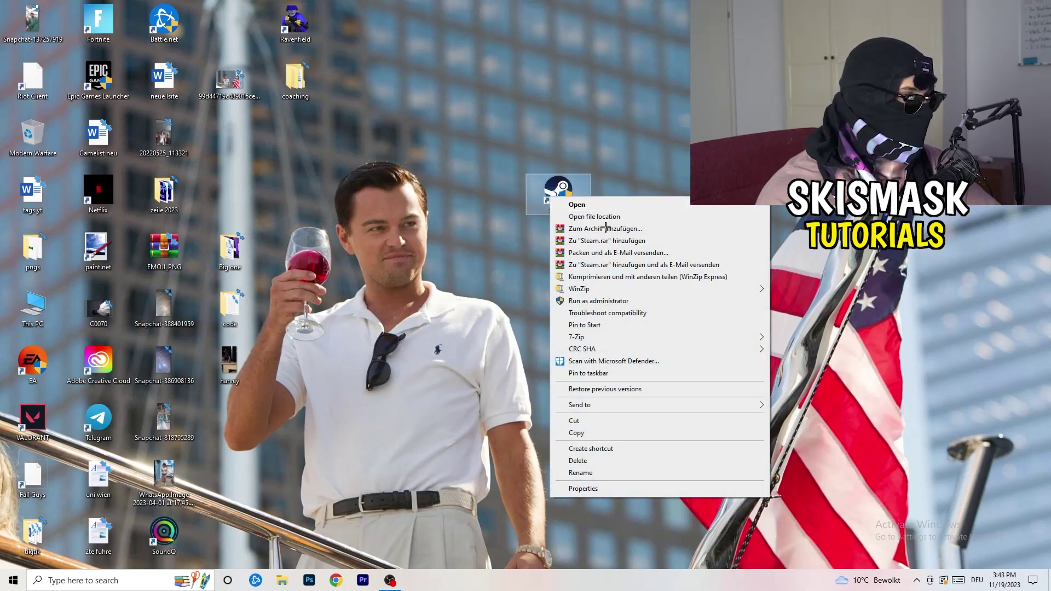
left_click(601, 488)
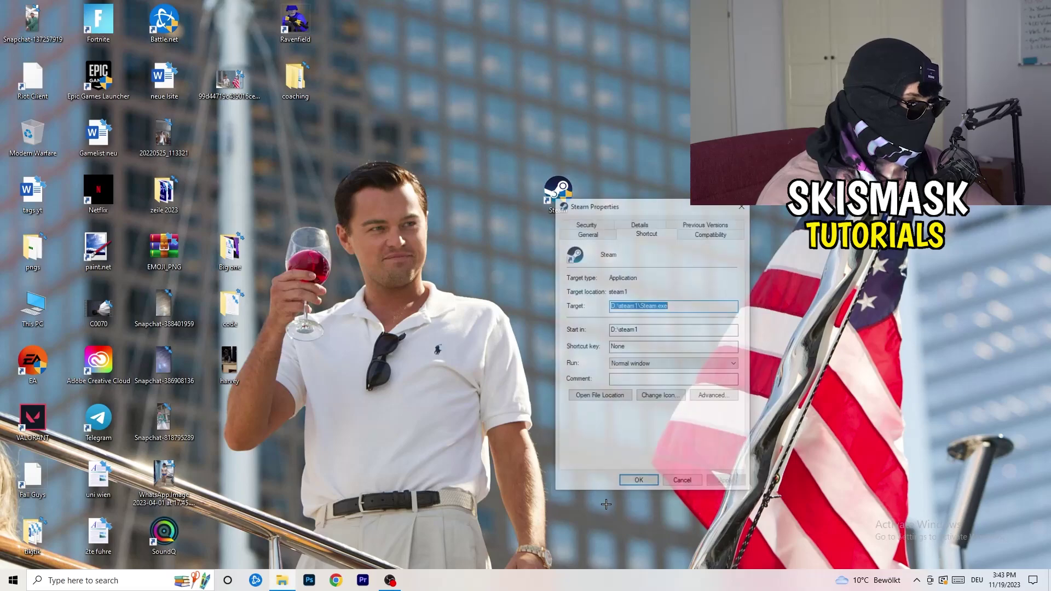
left_click_drag(614, 205, 507, 155)
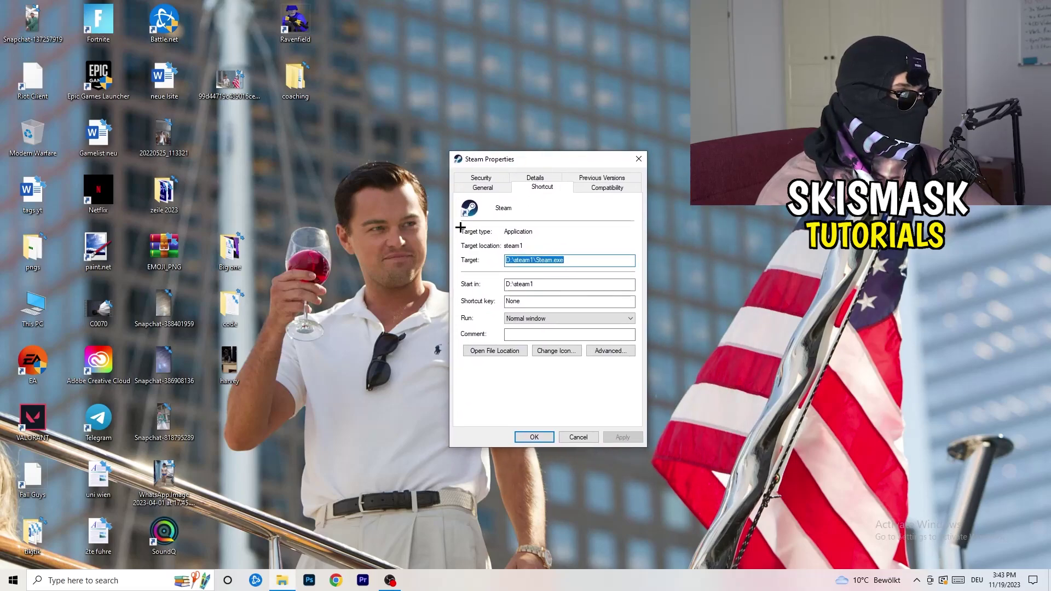
left_click(620, 189)
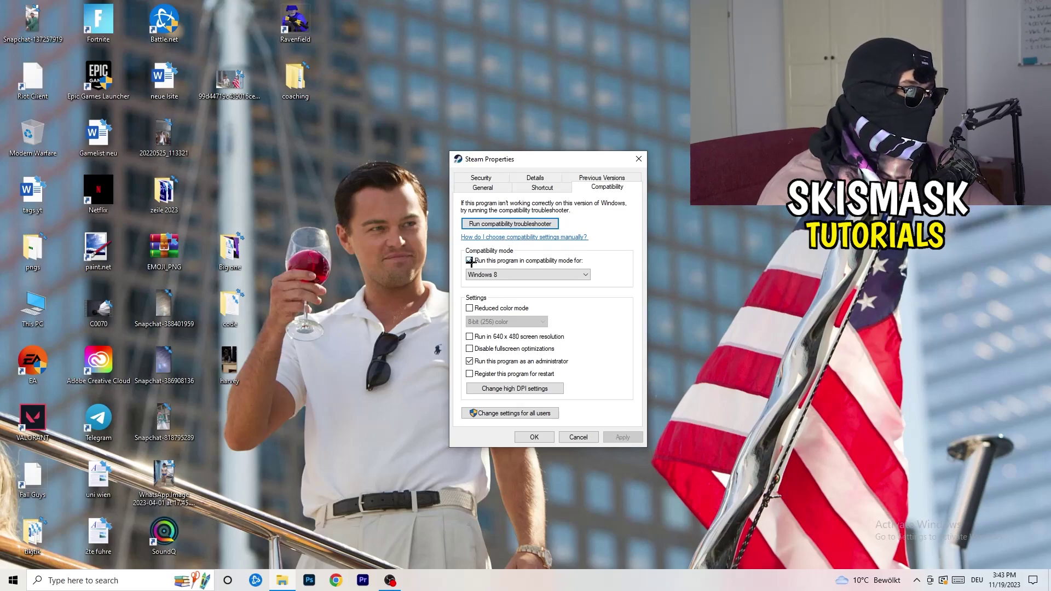
Set Steam to run in compatibility mode for Windows 8, then apply the settings and close its properties
left_click(572, 260)
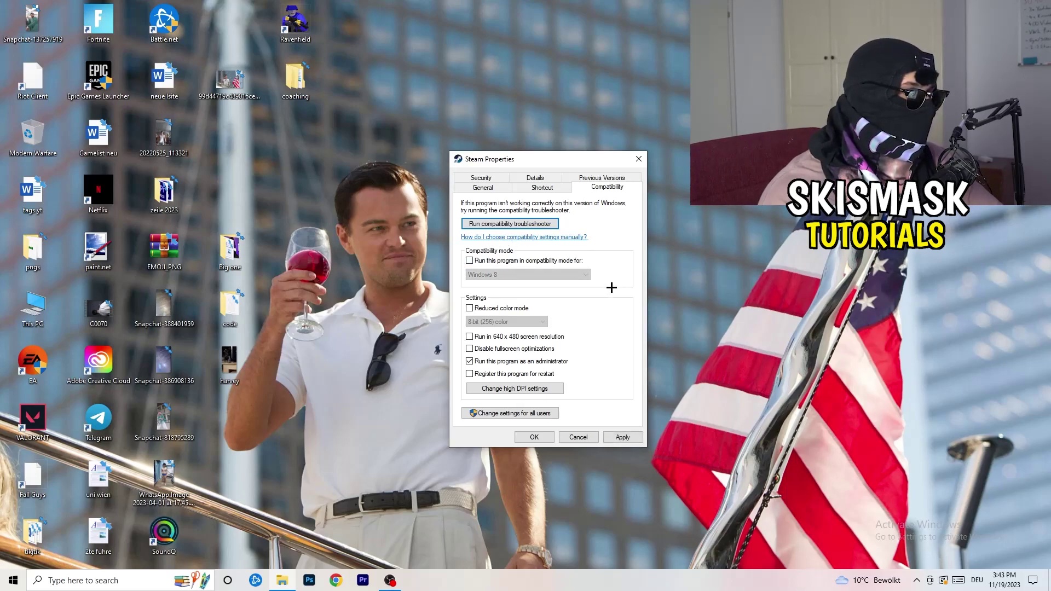
left_click(472, 261)
left_click(523, 275)
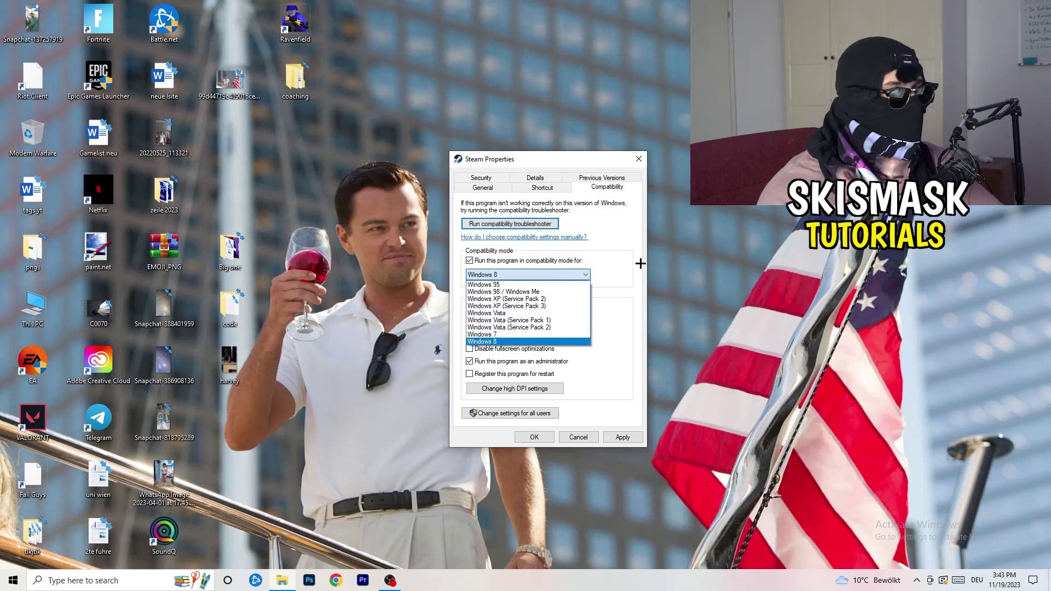
left_click(611, 319)
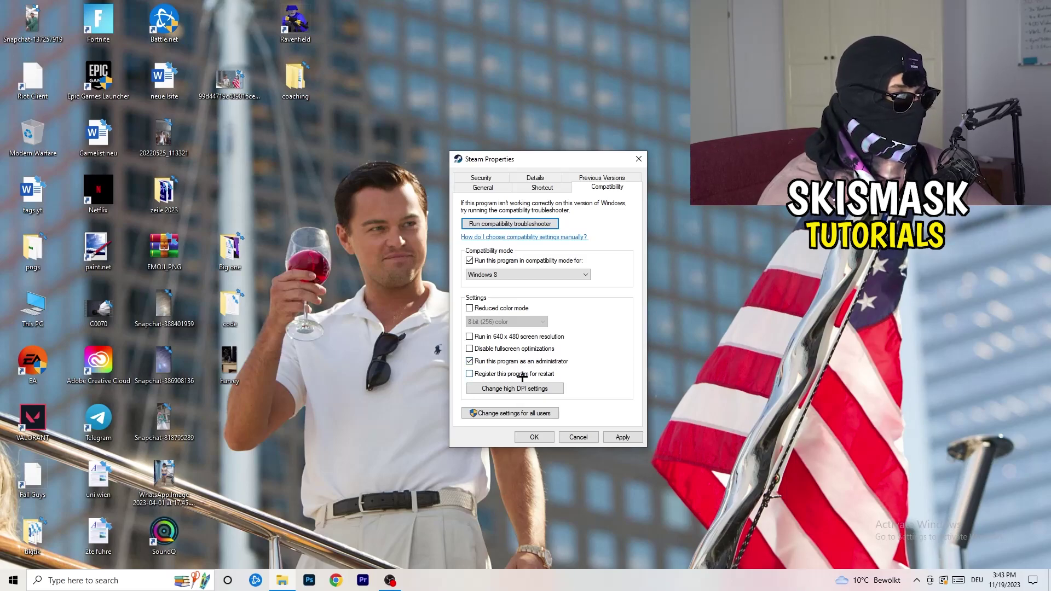
left_click(623, 437)
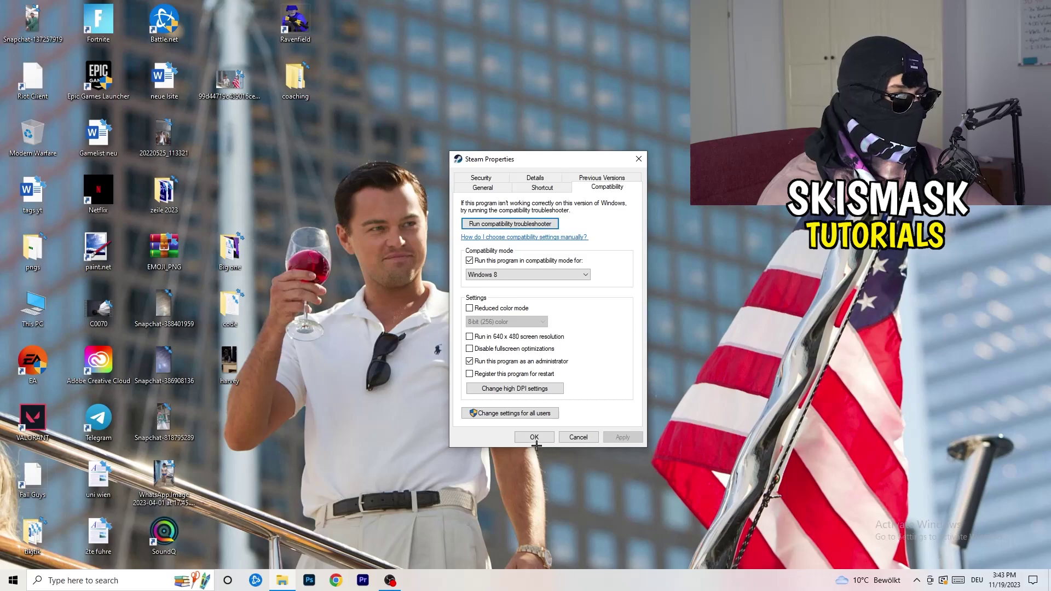
left_click(534, 436)
left_click_drag(557, 193, 508, 205)
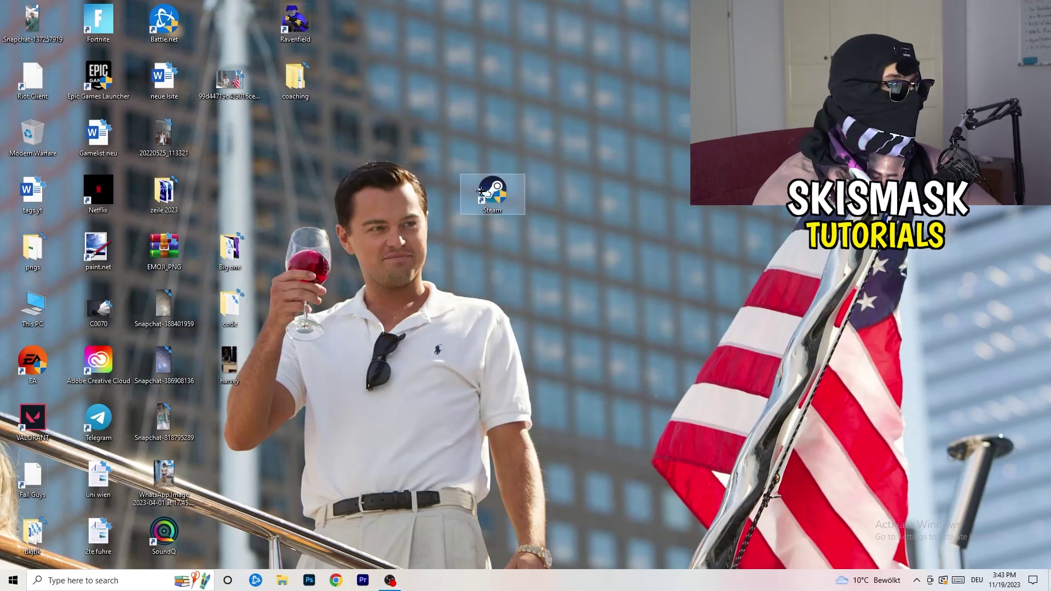
left_click_drag(508, 205, 640, 206)
left_click_drag(549, 151, 709, 204)
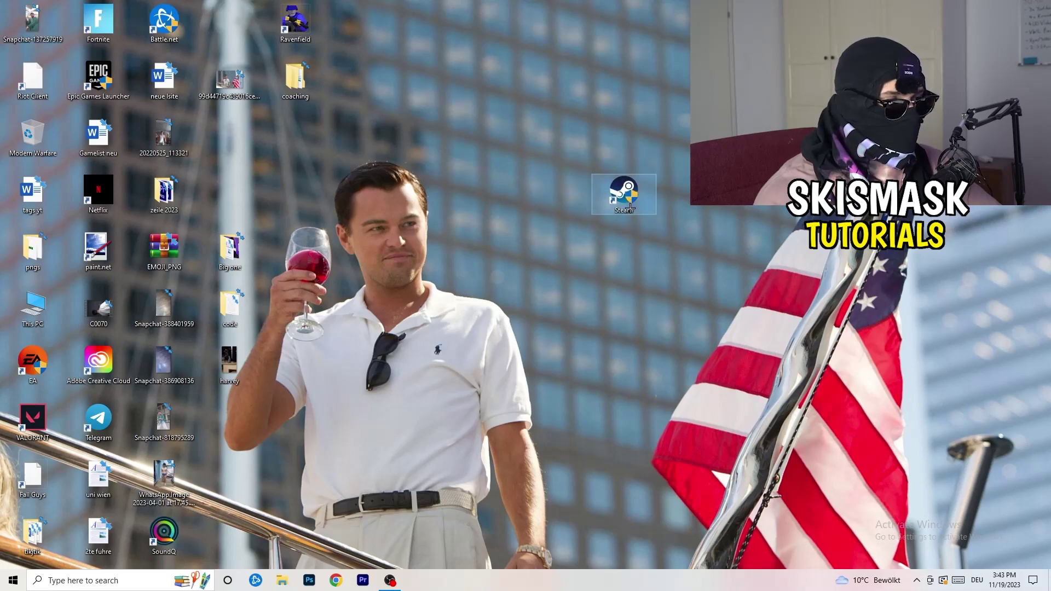
left_click(636, 336)
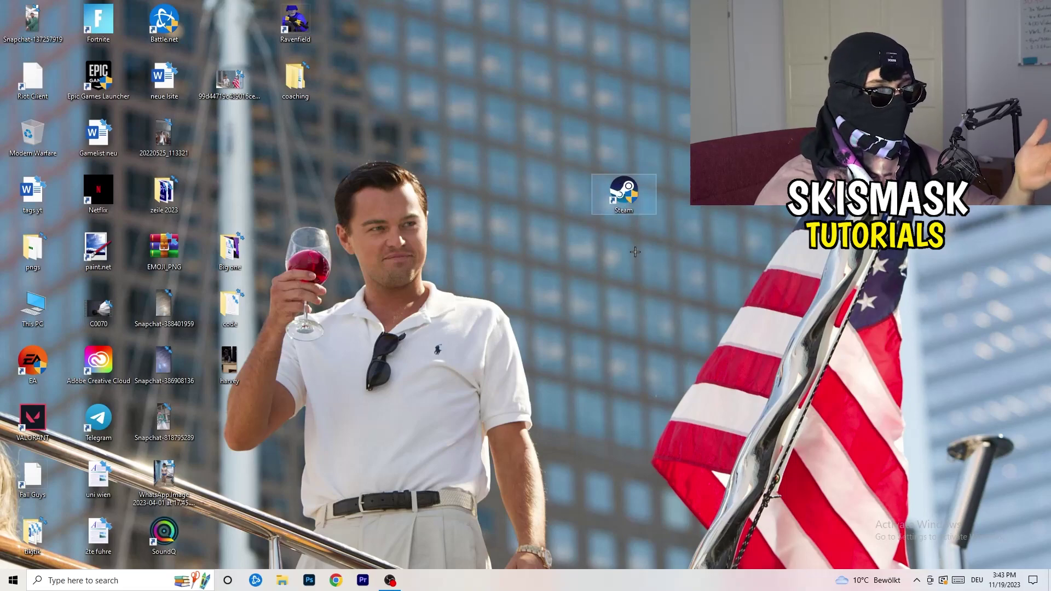
right_click(622, 192)
left_click(547, 279)
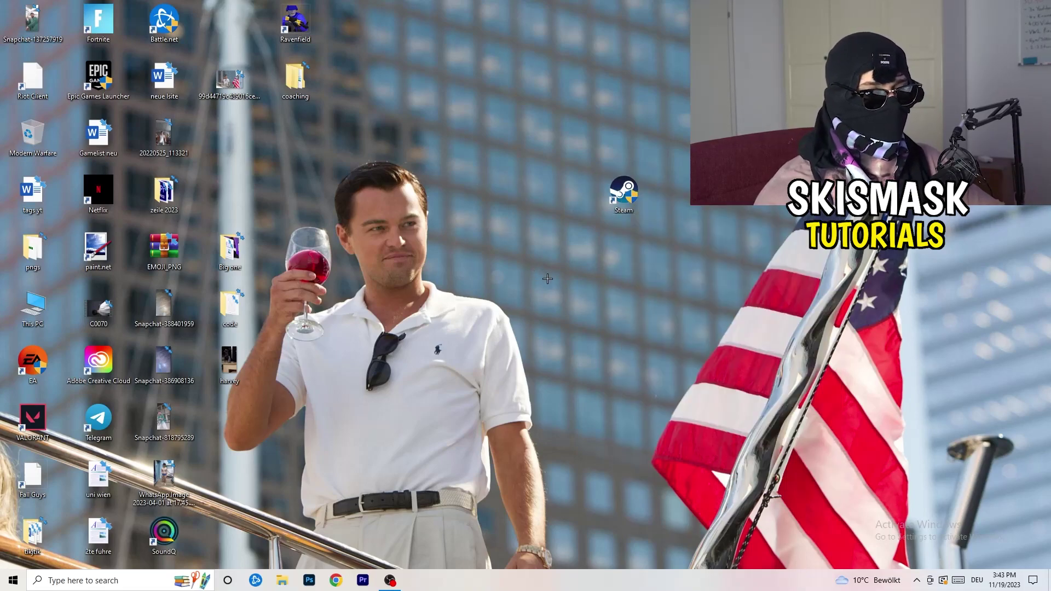
Move the Steam shortcut back to its original spot among the desktop icons and deselect it
left_click_drag(624, 192, 230, 140)
left_click(421, 127)
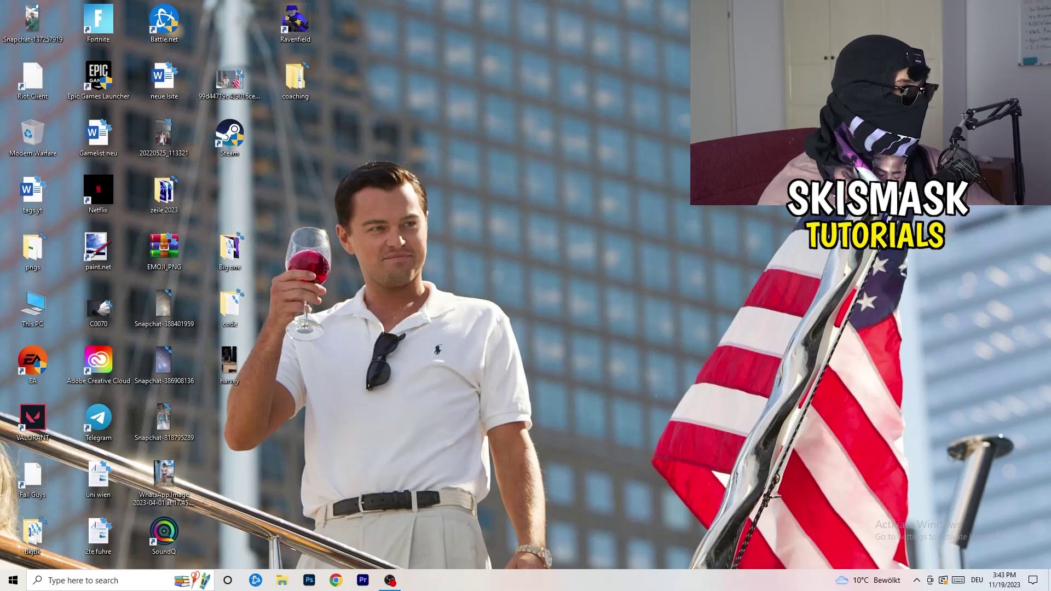
Open the gaming section of the Windows settings and check the Xbox Game Bar options
left_click(13, 580)
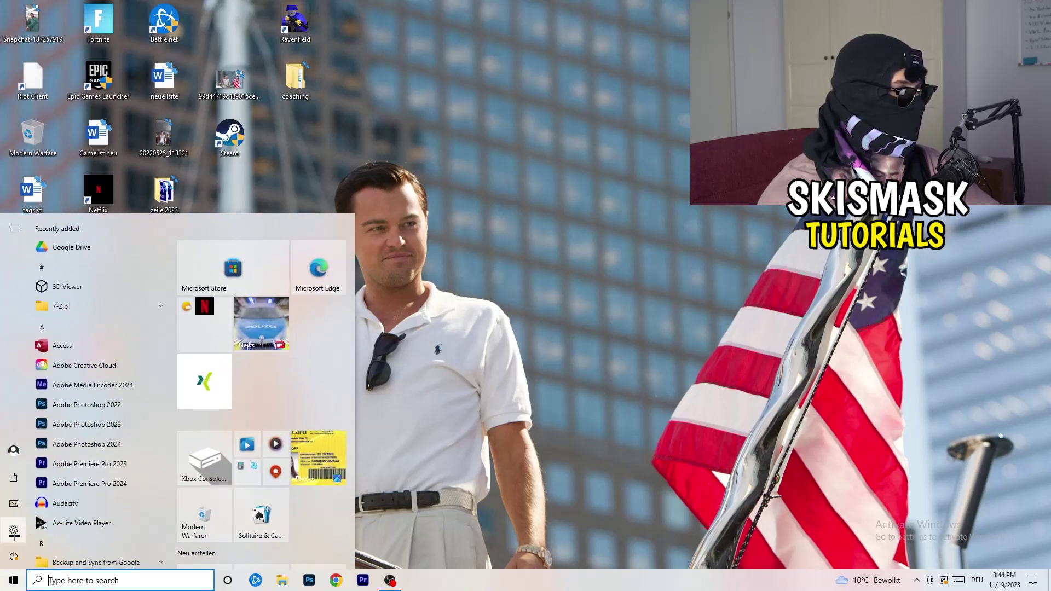
left_click(14, 532)
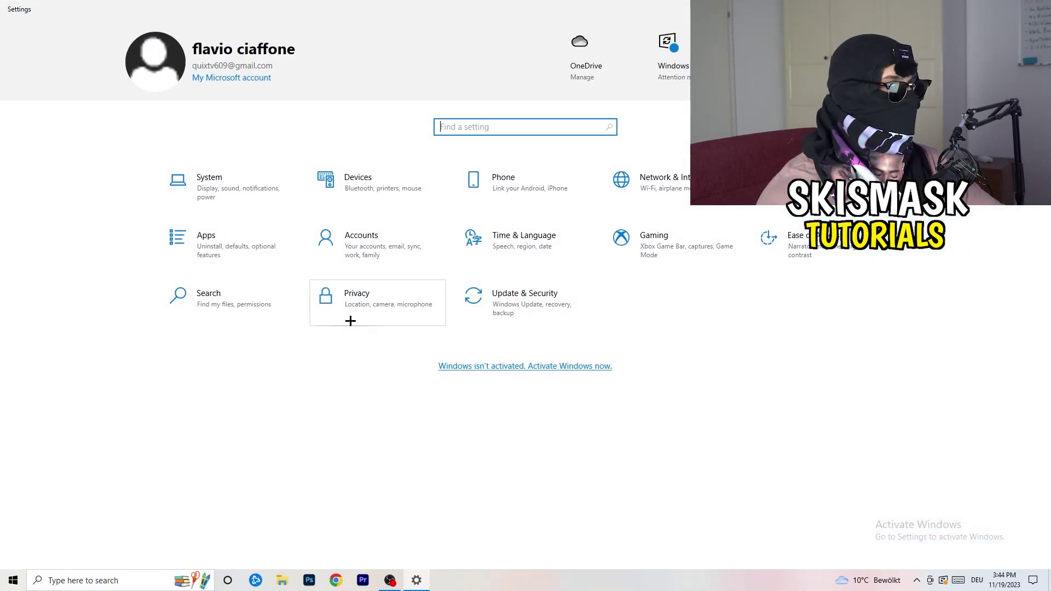
left_click(615, 258)
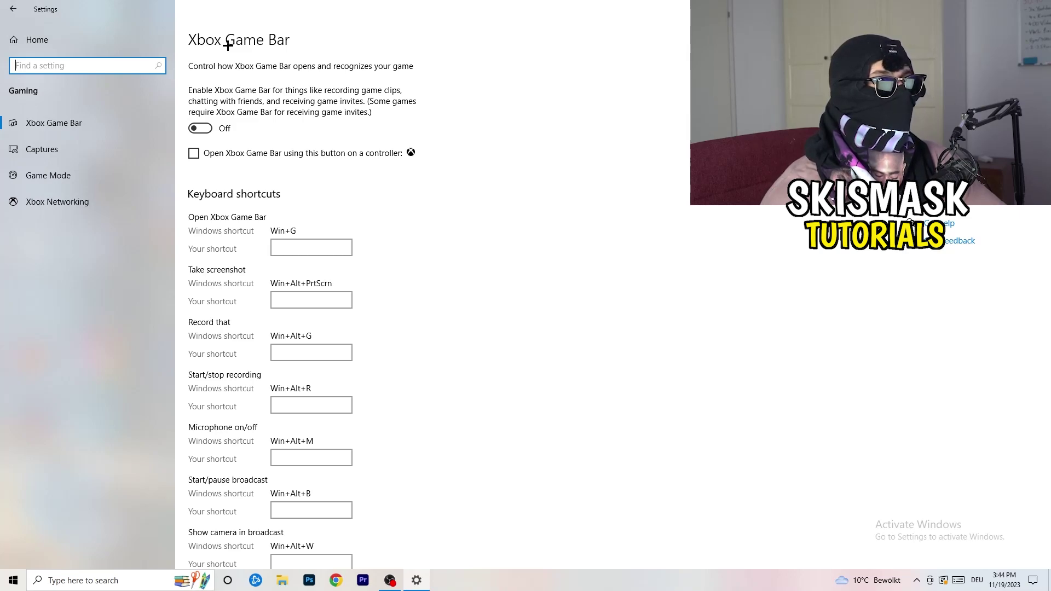
Review the background recording, recorded audio and recorded video options in the game captures settings
left_click(101, 156)
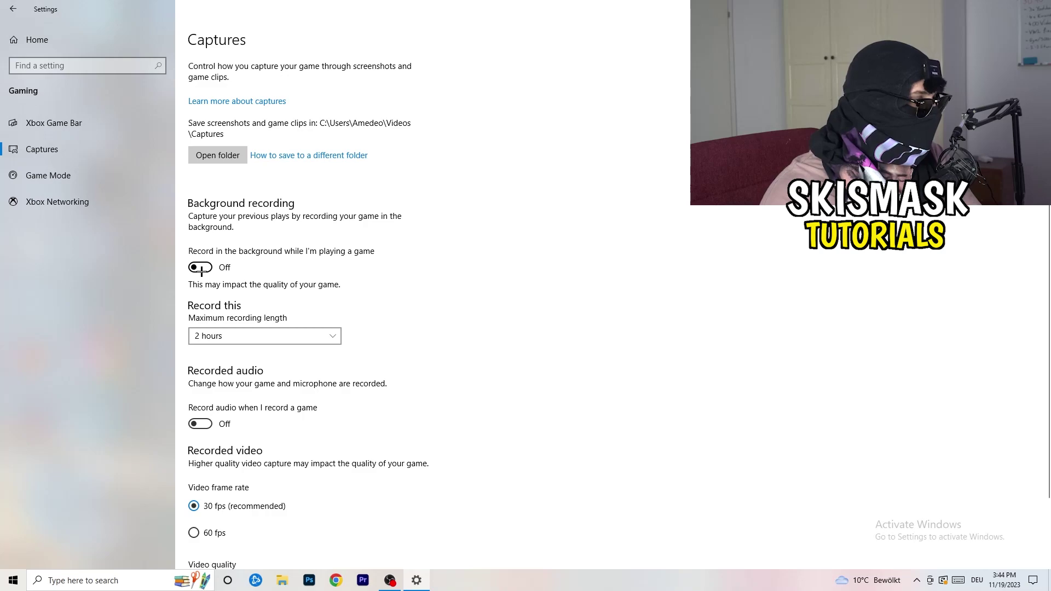
scroll(328, 339, "down", 3)
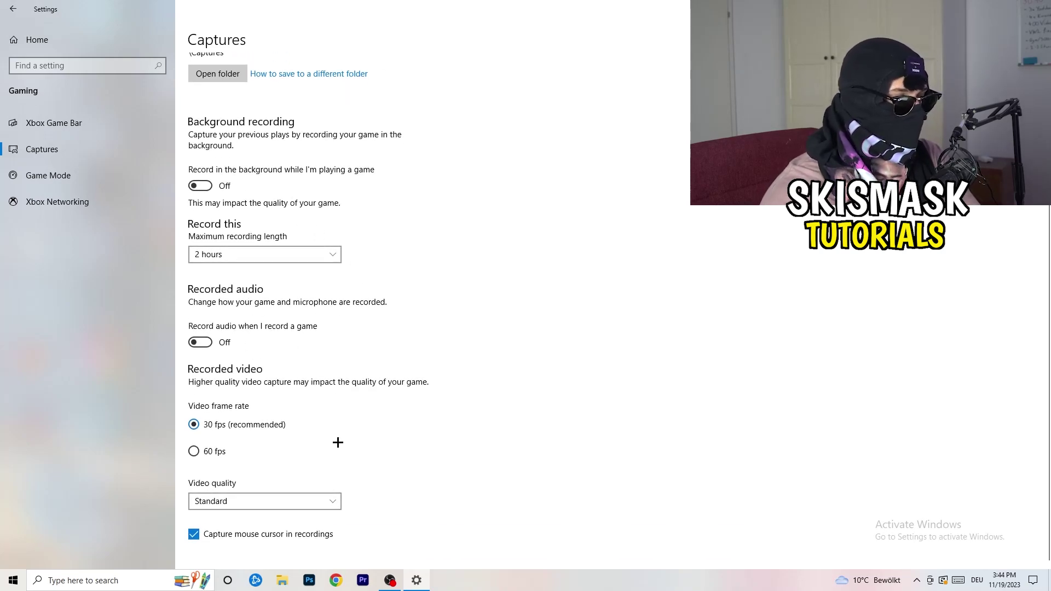
scroll(338, 441, "up", 3)
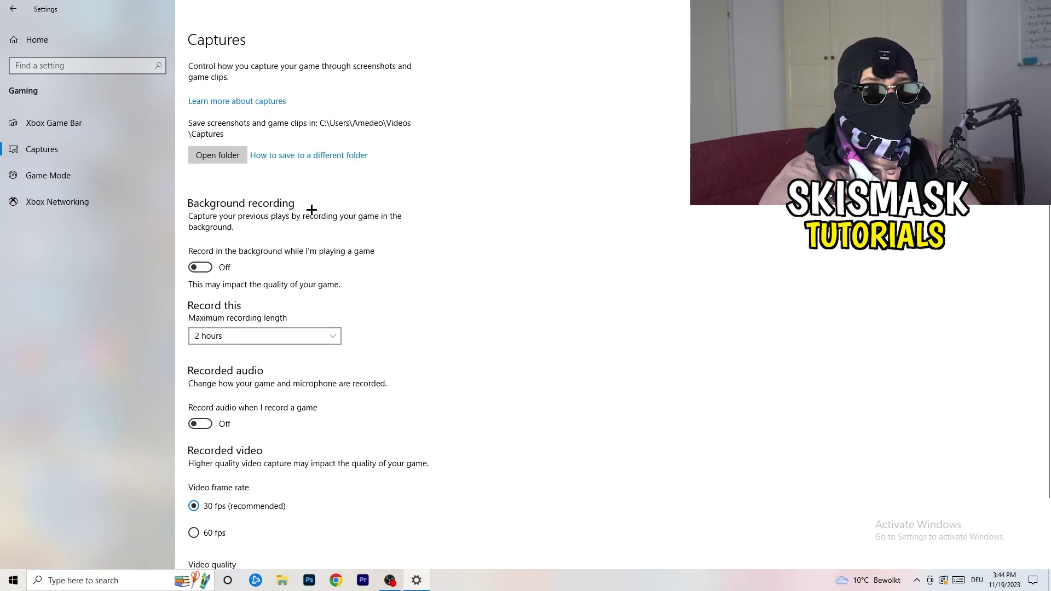
Check the Game Mode setting and the Windows Update page, and close the Windows settings
left_click(55, 168)
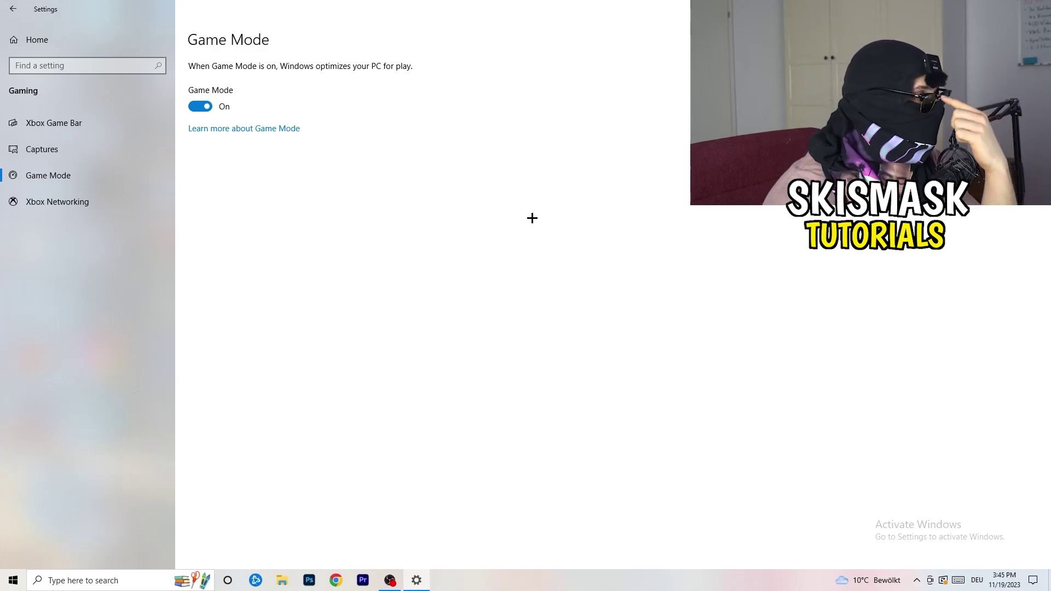
left_click(15, 9)
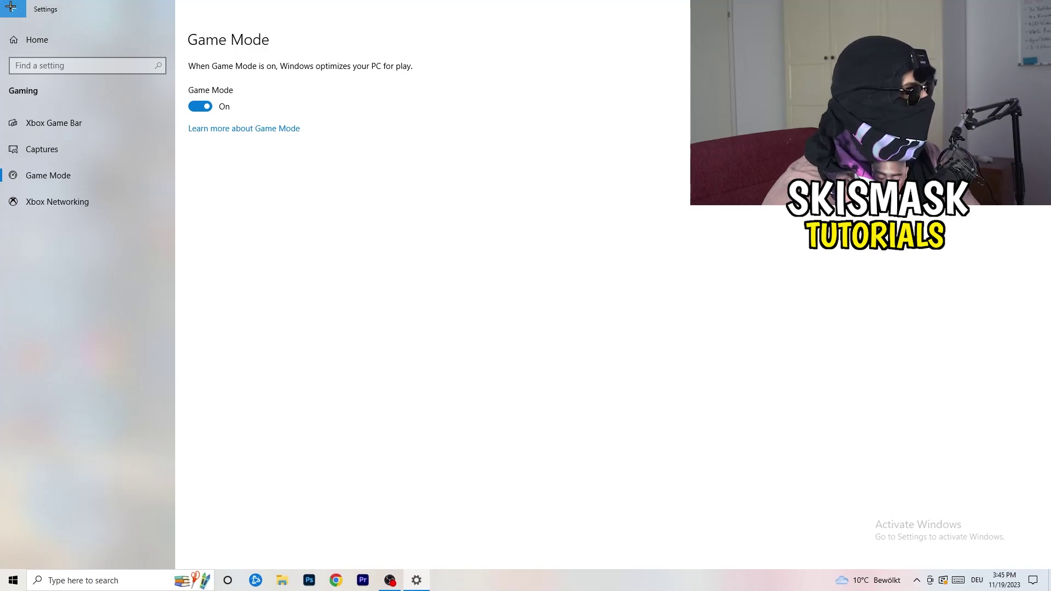
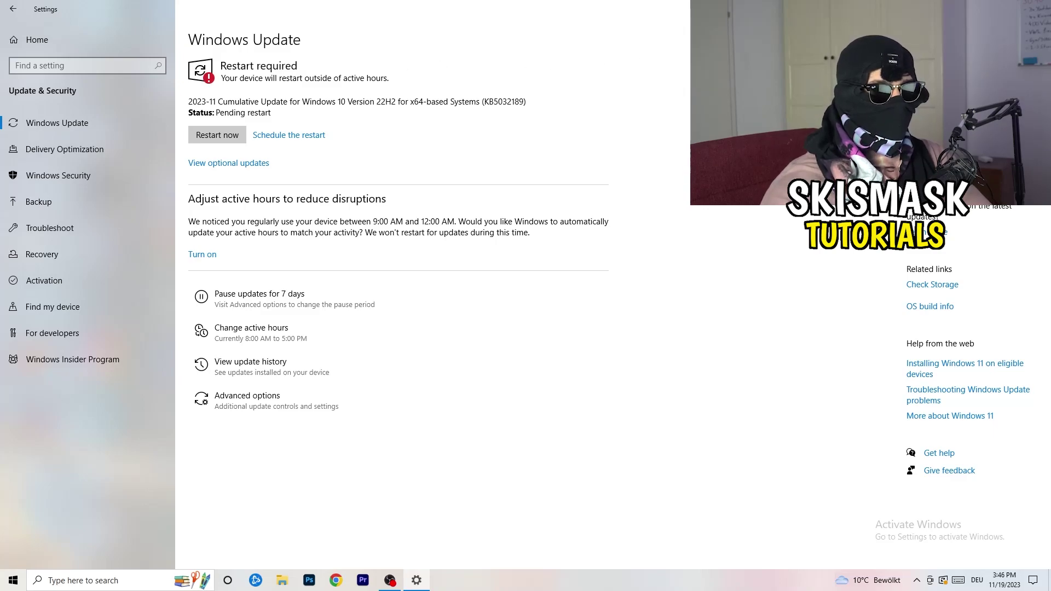
key("alt+F4")
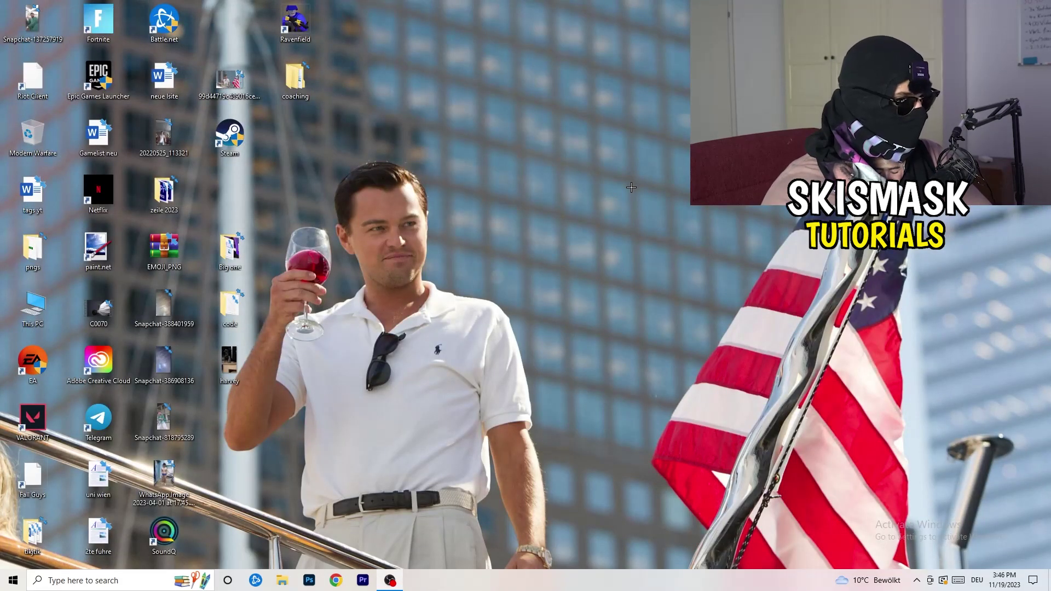